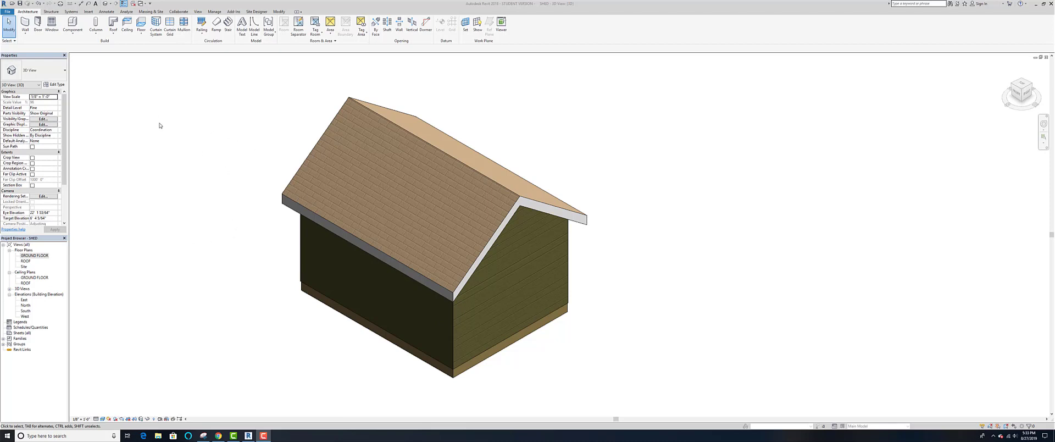
- Open the GROUND FLOOR plan and start placing a door
double_click(35, 255)
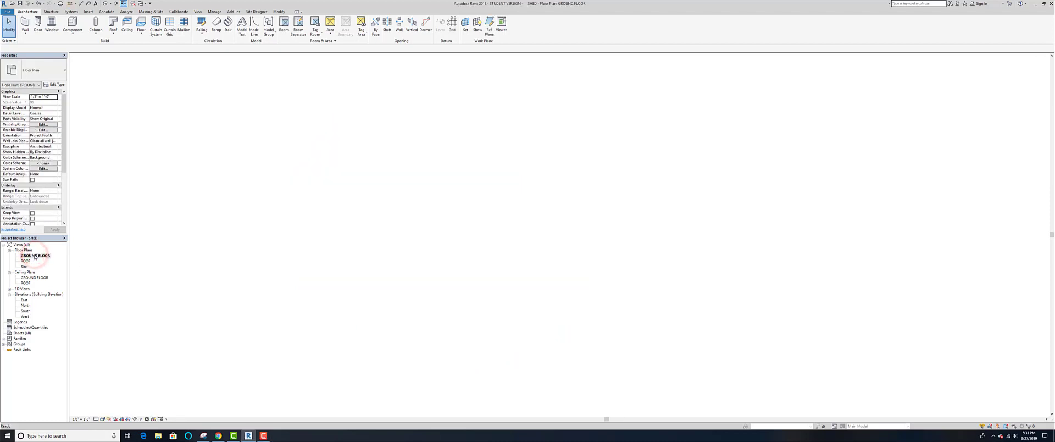
scroll(430, 268, "up", 4)
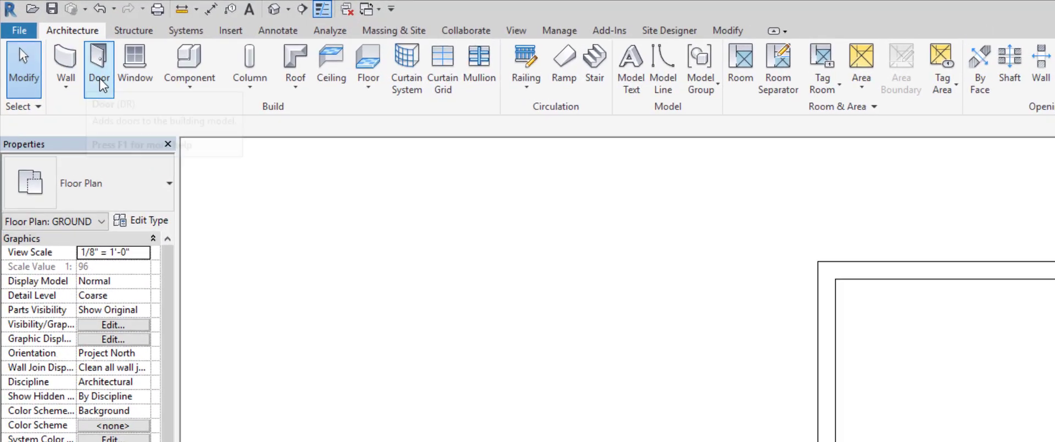
left_click(100, 82)
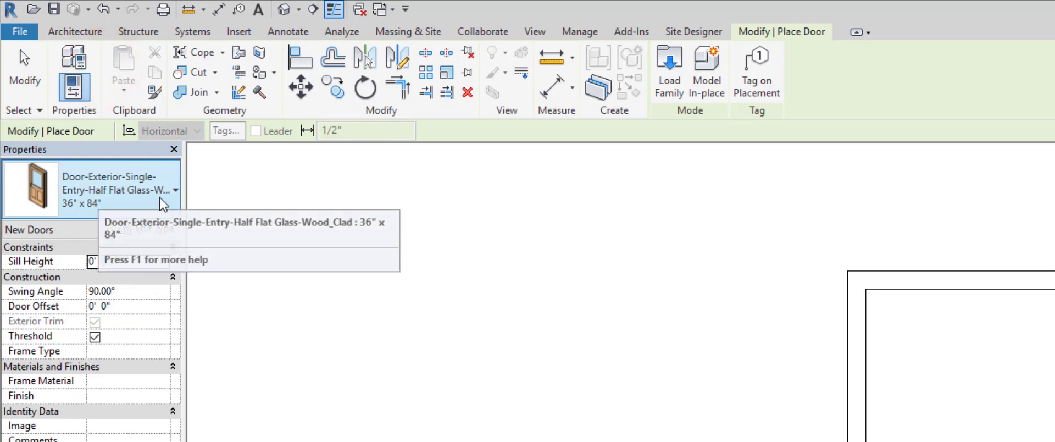
- Review the available door types, then bring up Load Family for a new door
left_click(175, 190)
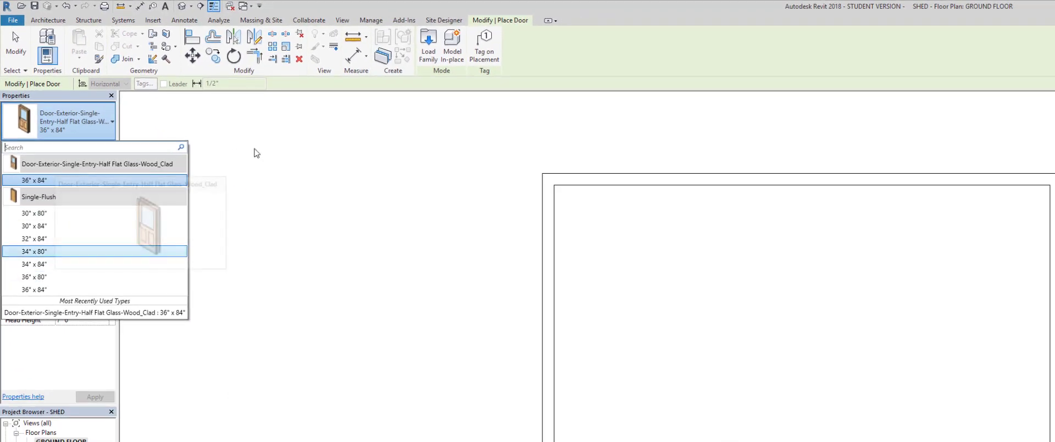
left_click(248, 125)
left_click(428, 44)
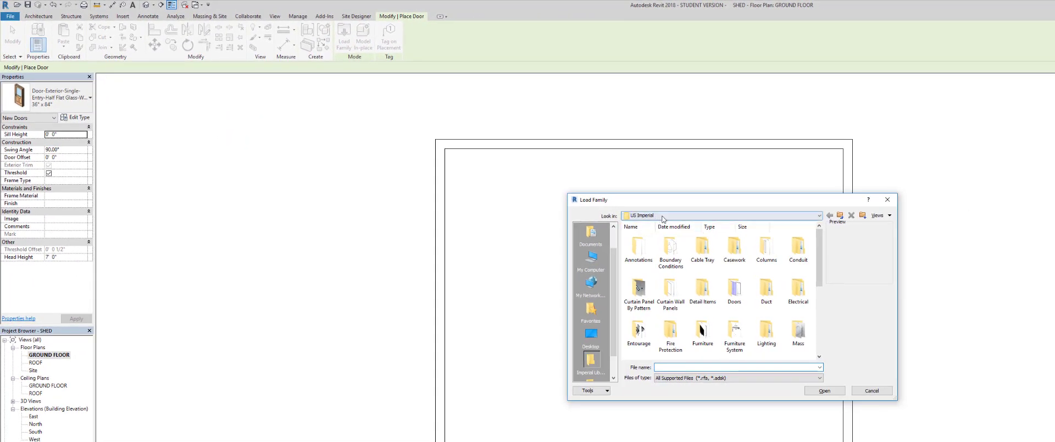
- Browse US Imperial Doors > Residential and load the flat-glass single-entry exterior door family
left_click(818, 216)
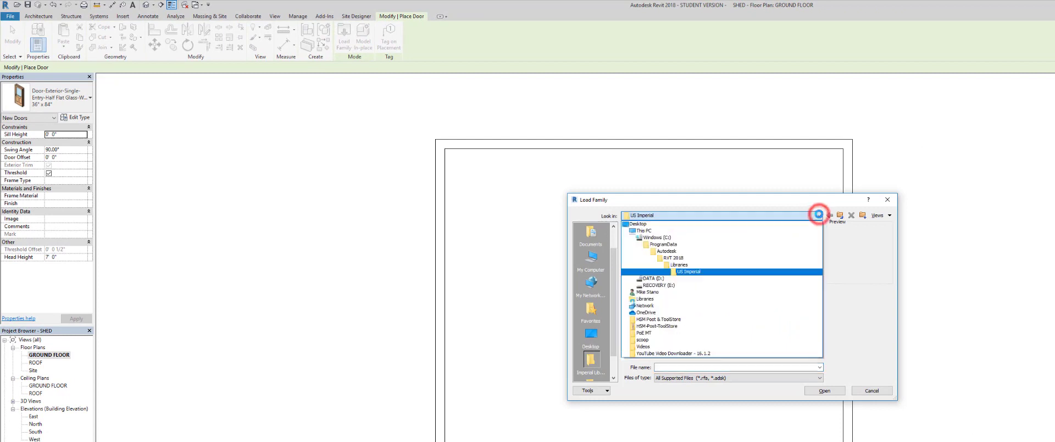
left_click(692, 272)
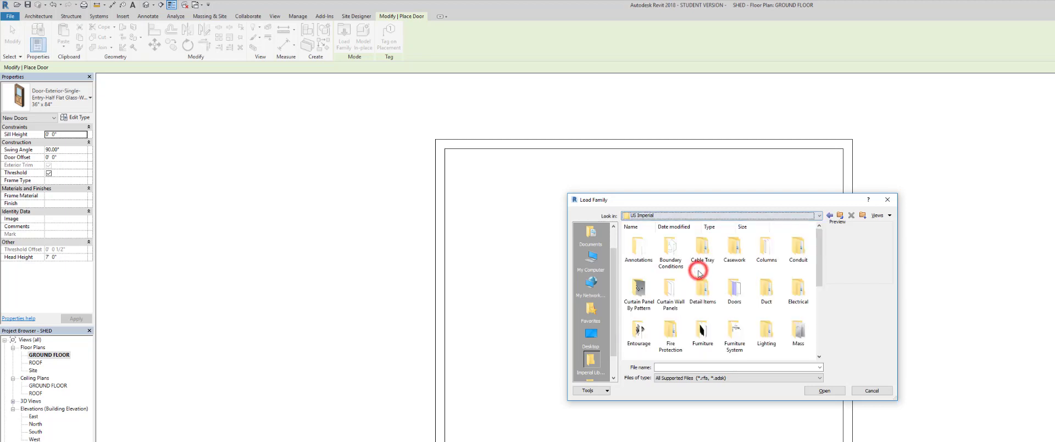
double_click(734, 290)
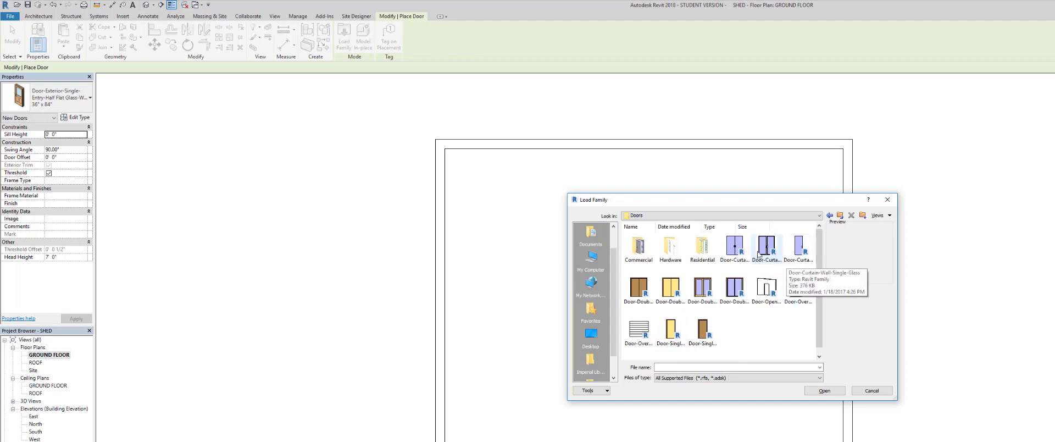
double_click(702, 248)
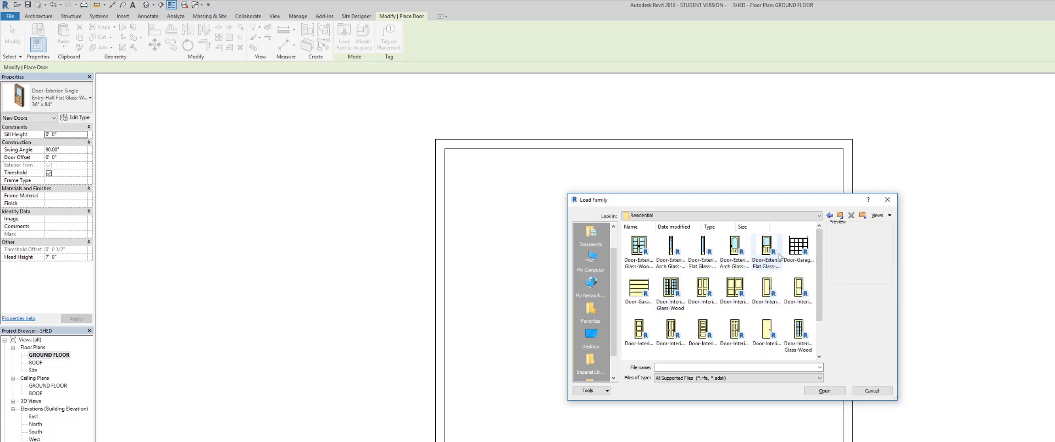
left_click(840, 215)
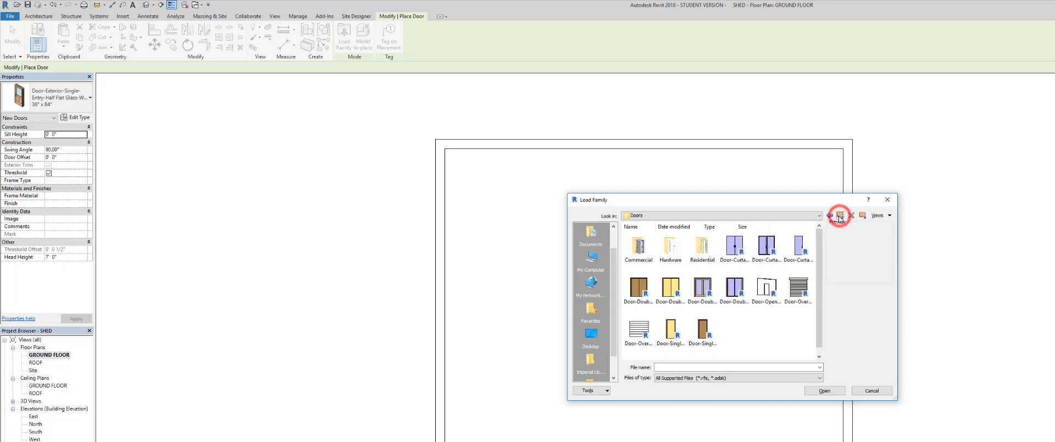
double_click(639, 248)
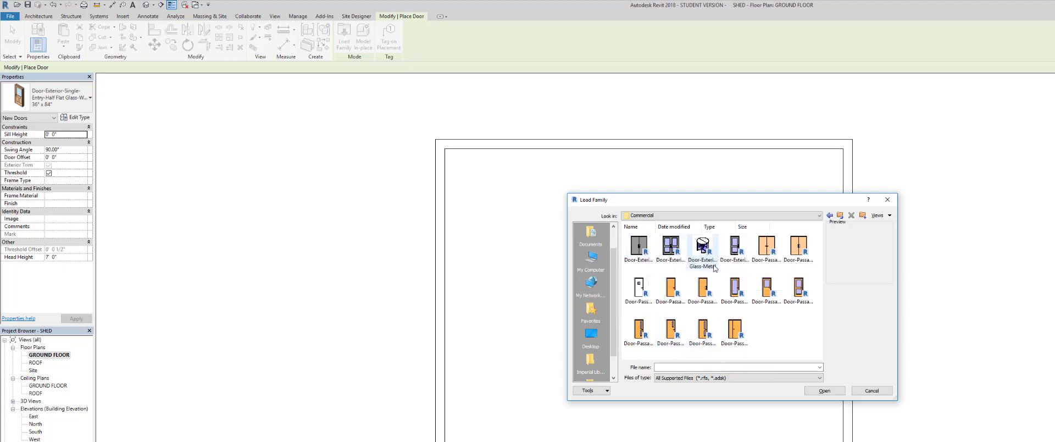
left_click(840, 216)
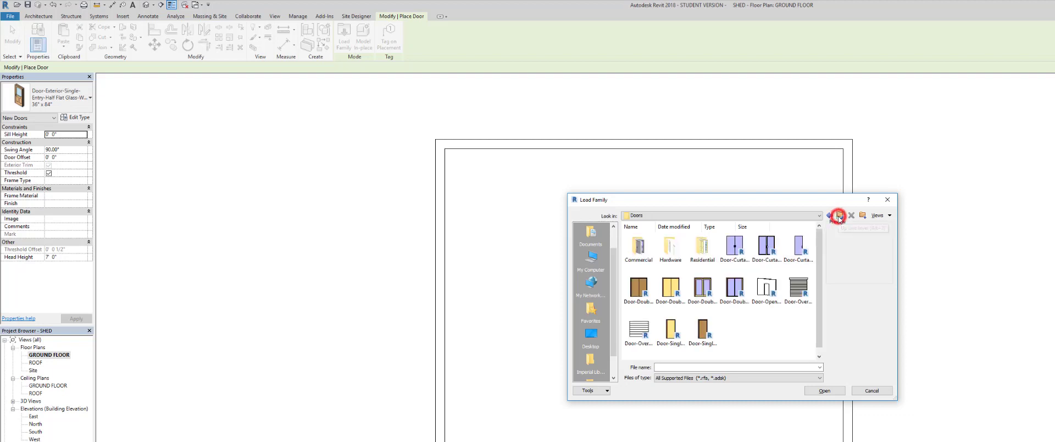
double_click(701, 250)
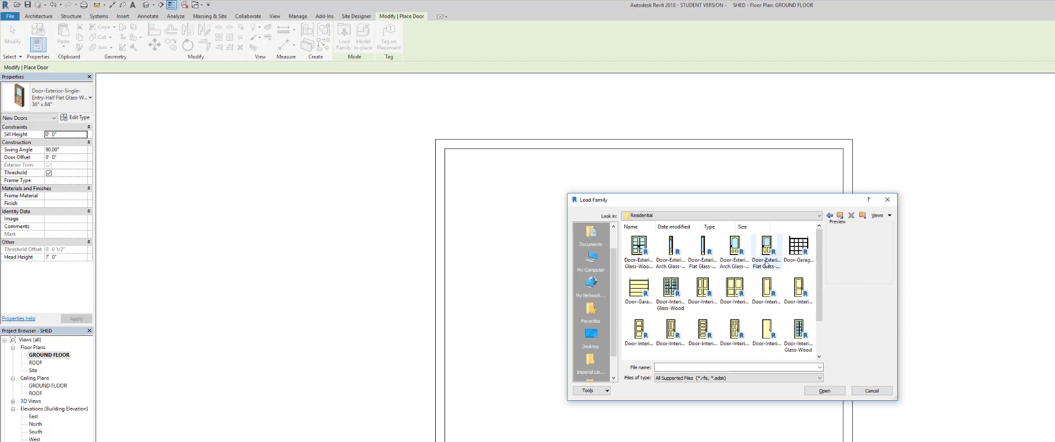
double_click(766, 258)
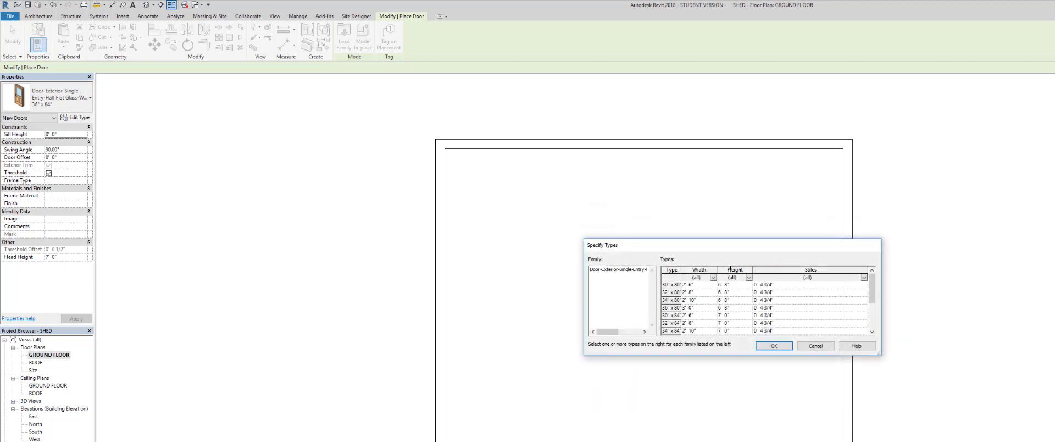
- Pick the 36" x 84" half-glass door size and return to door placement
scroll(714, 302, "down", 1)
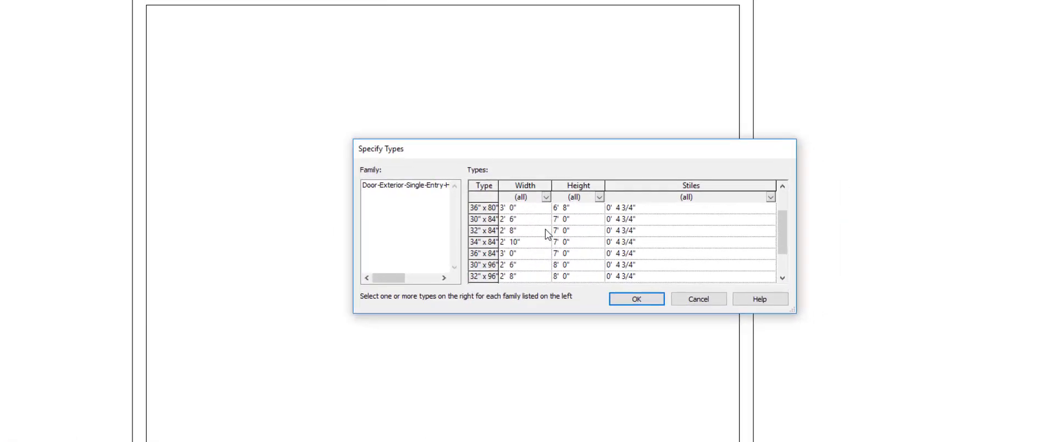
scroll(504, 257, "down", 1)
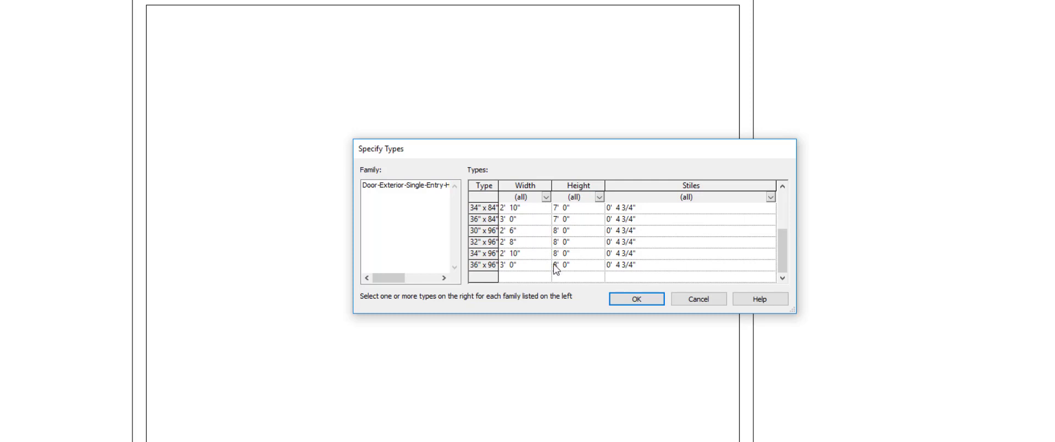
left_click(490, 220)
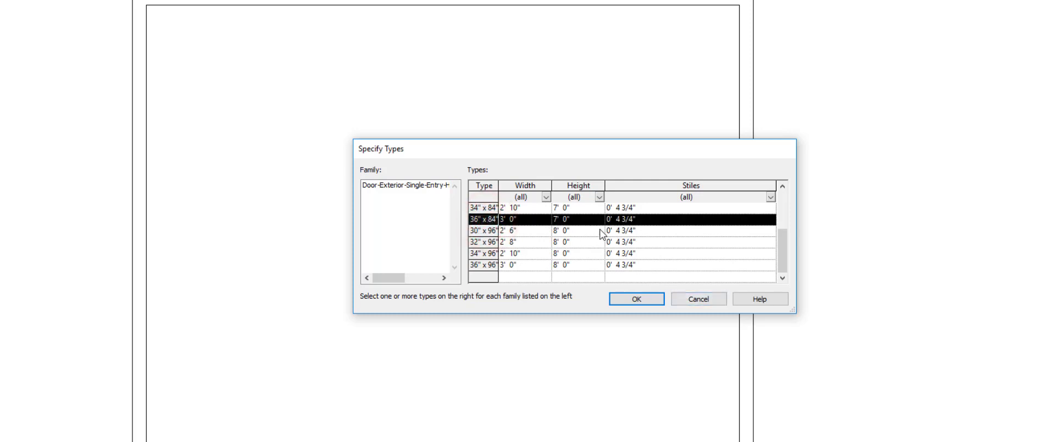
left_click(695, 299)
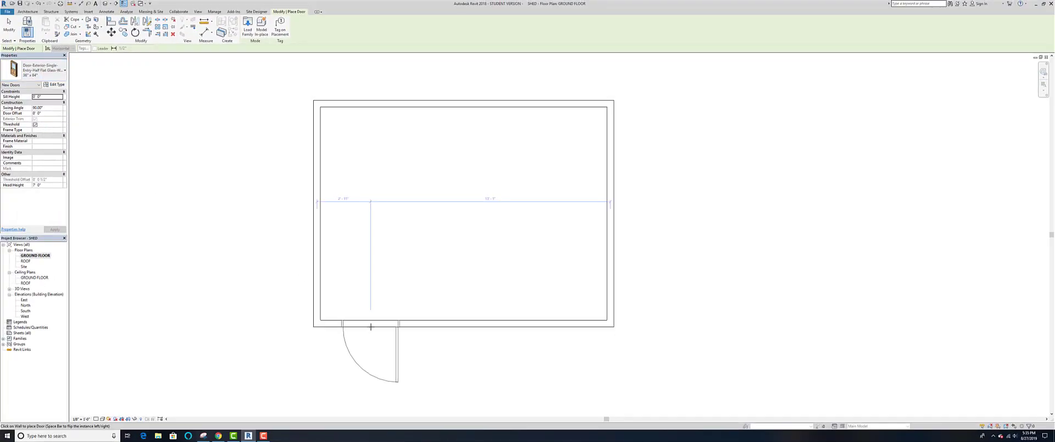
- Place the door in the shed's bottom wall, hinged on the left and swinging inward
left_click(371, 325)
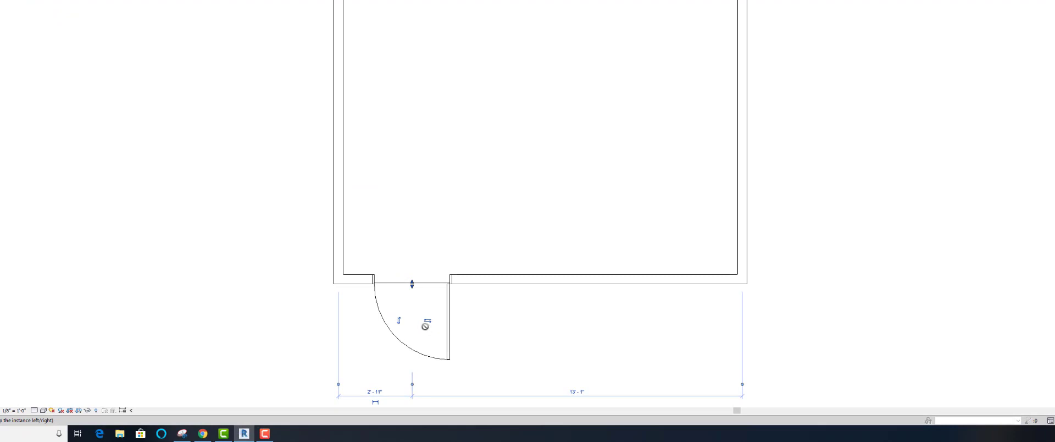
left_click(428, 323)
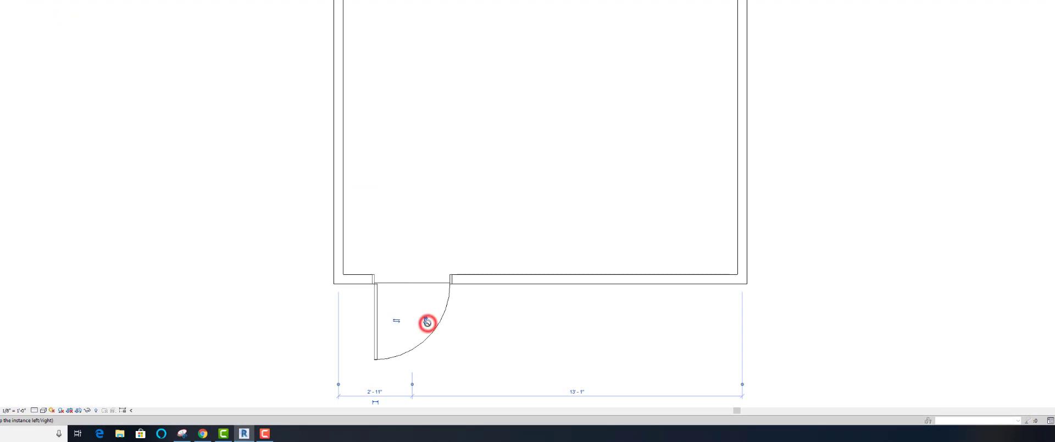
left_click(397, 320)
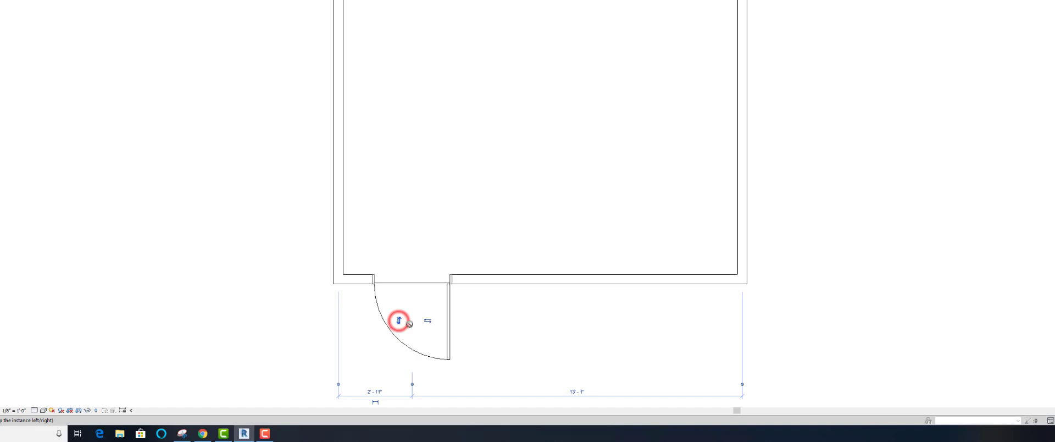
left_click(398, 320)
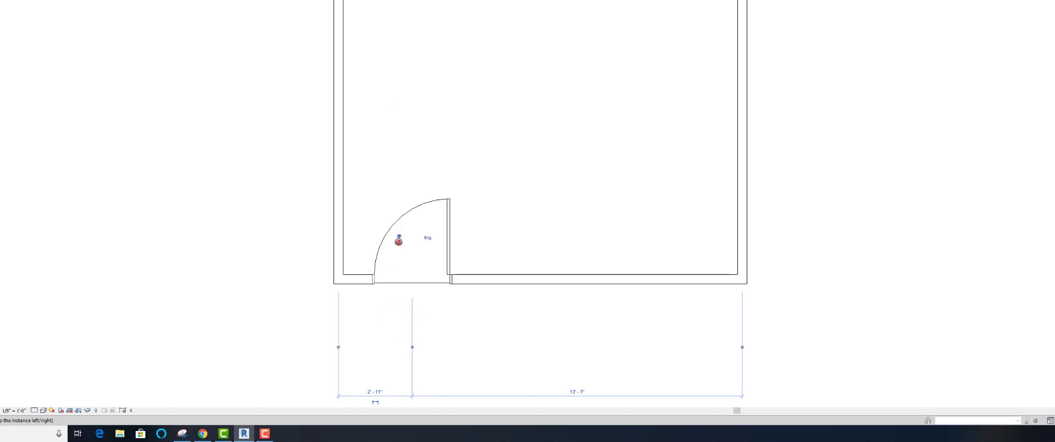
left_click(399, 240)
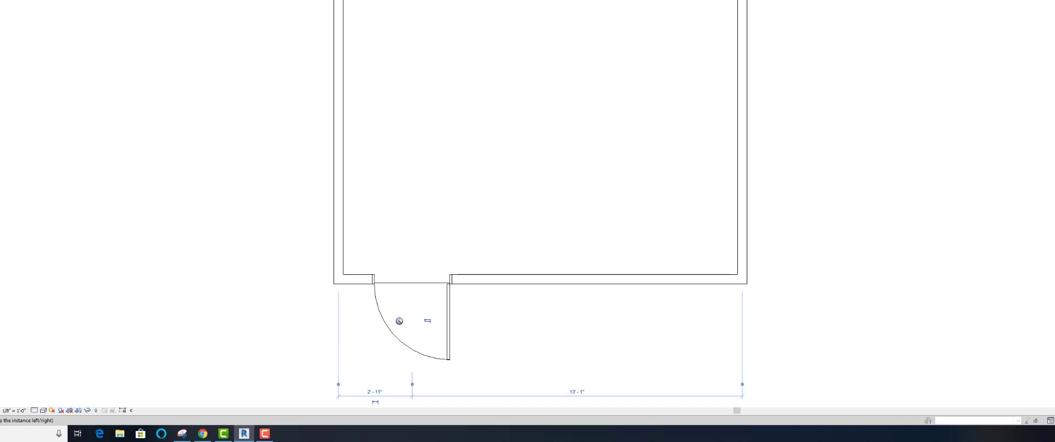
left_click(399, 321)
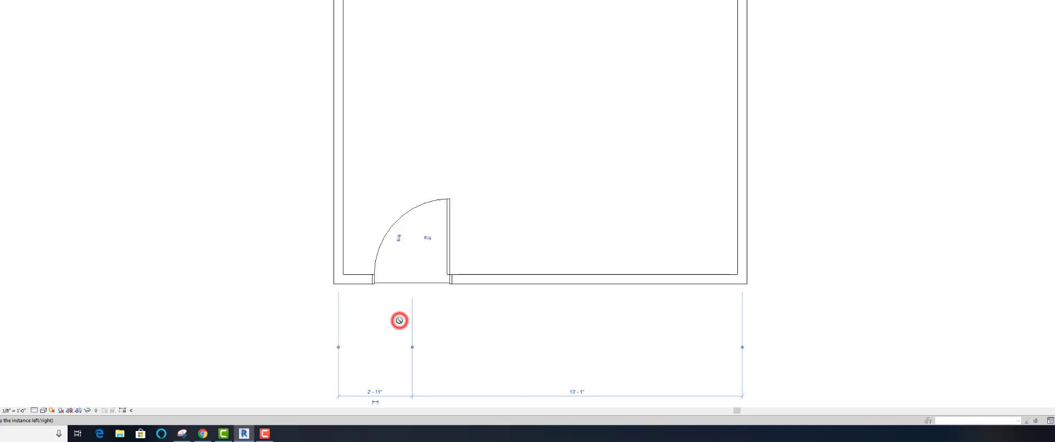
left_click(428, 240)
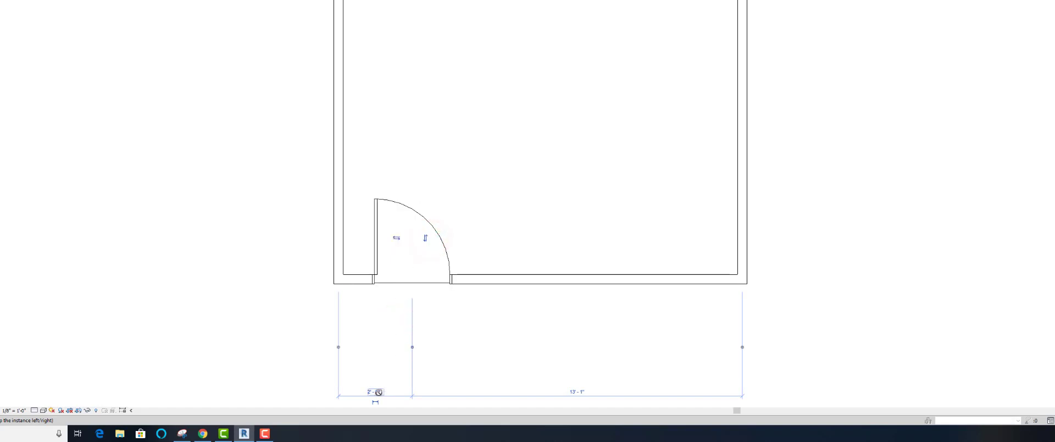
- Set the door 2' - 0" from the wall's left end and finish placing
left_click(379, 392)
type("2")
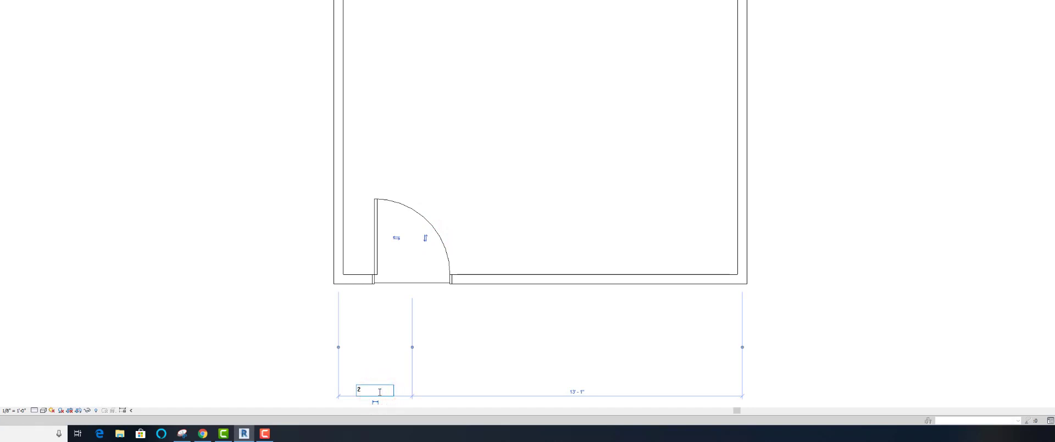
key("Return")
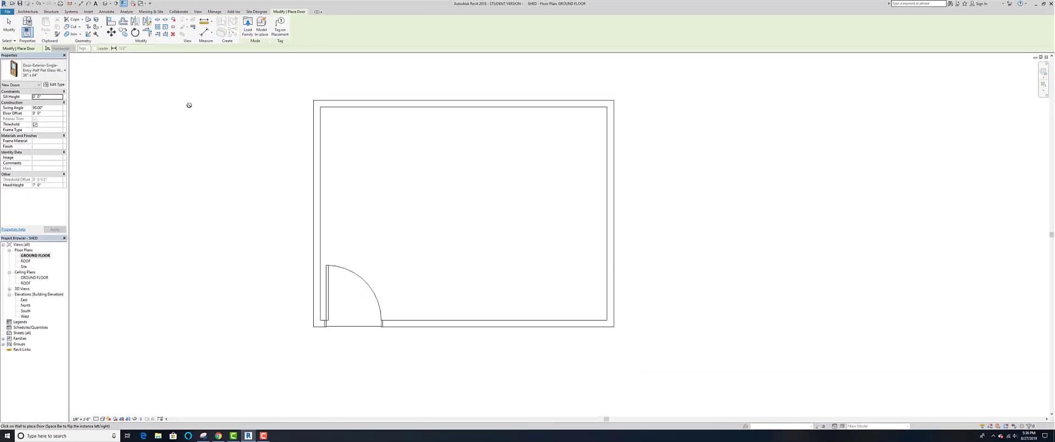
key("Escape")
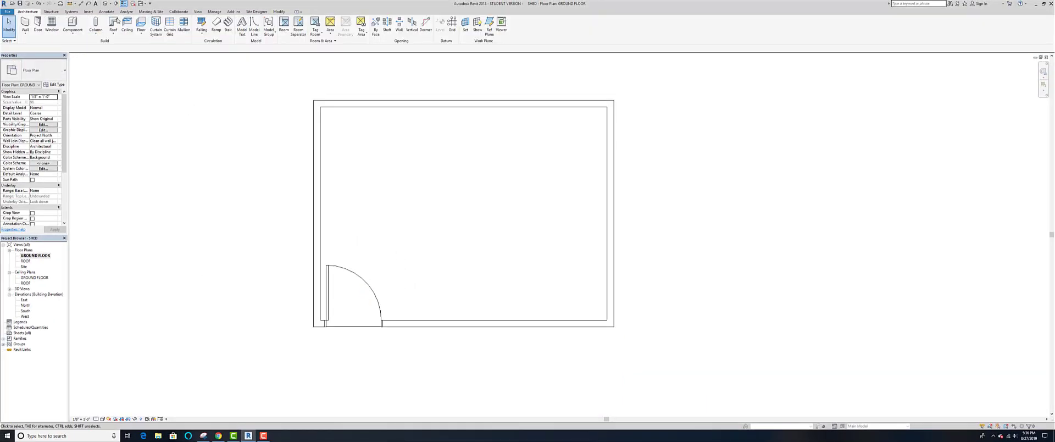
- In the 3D view, change the door's offset along the wall to 2' 6"
left_click(106, 4)
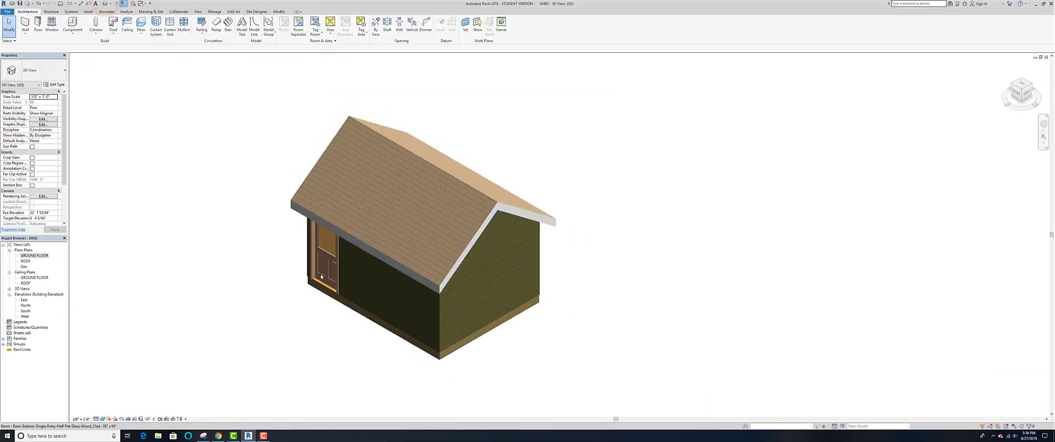
scroll(292, 244, "up", 5)
middle_click_drag(246, 308, 237, 318)
left_click(353, 283)
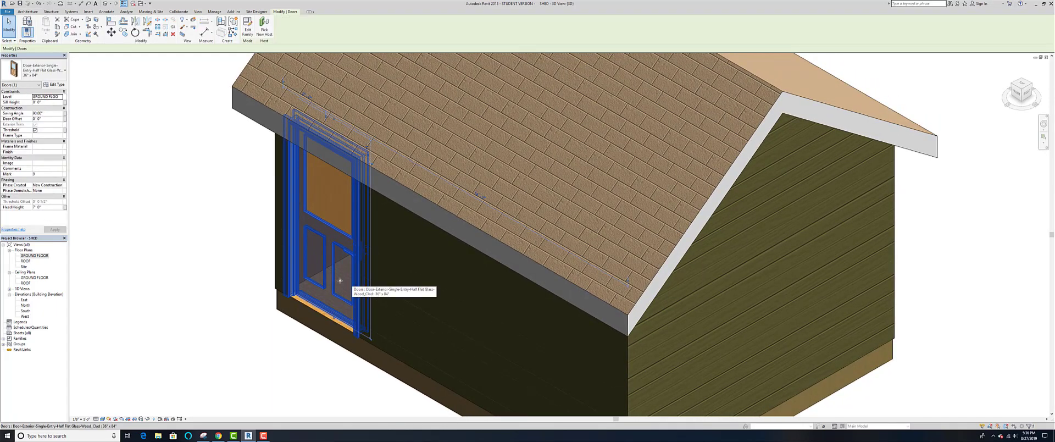
left_click(306, 96)
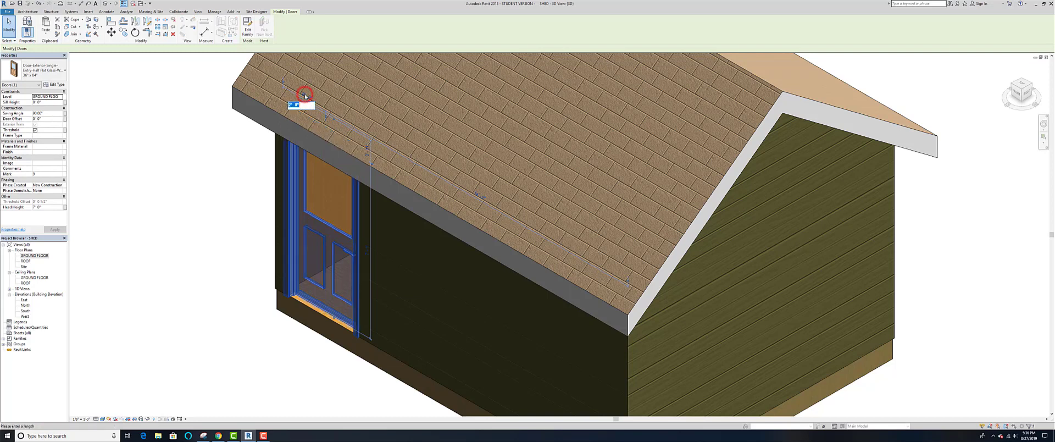
type("2 6")
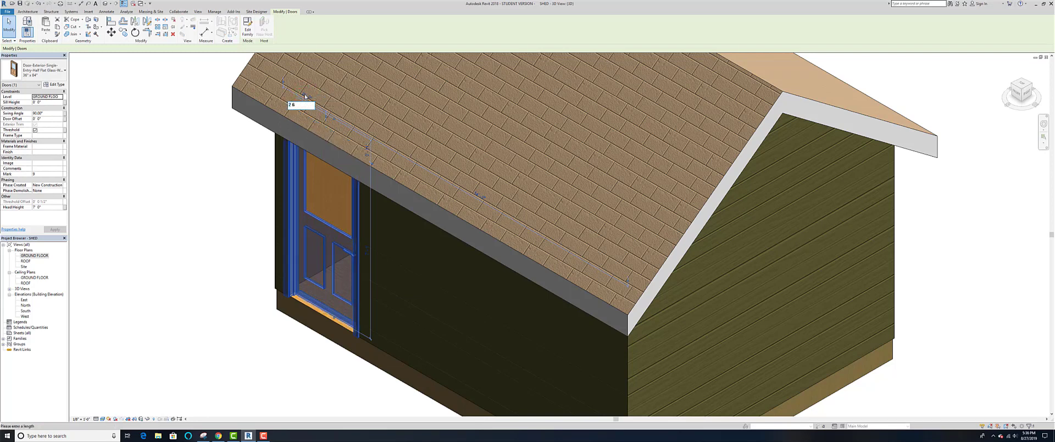
key("Return")
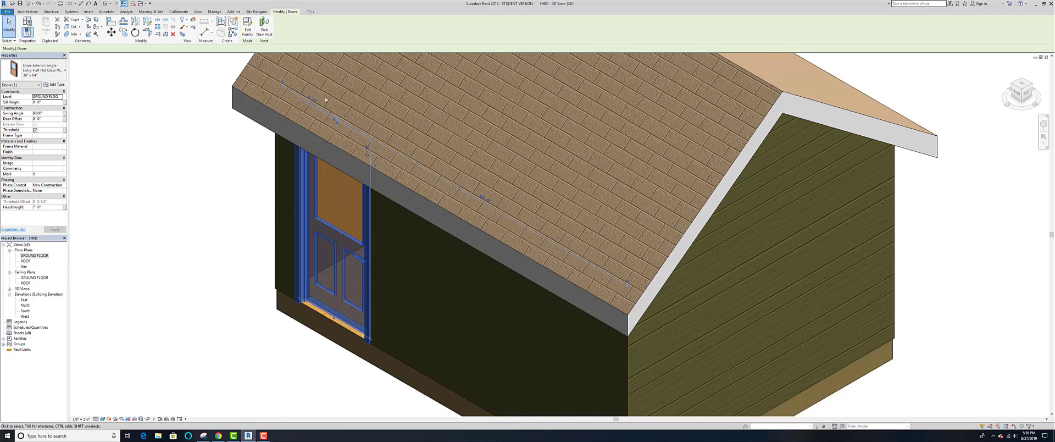
- Reselect the half-glass door and bring up its Type Properties
left_click(235, 229)
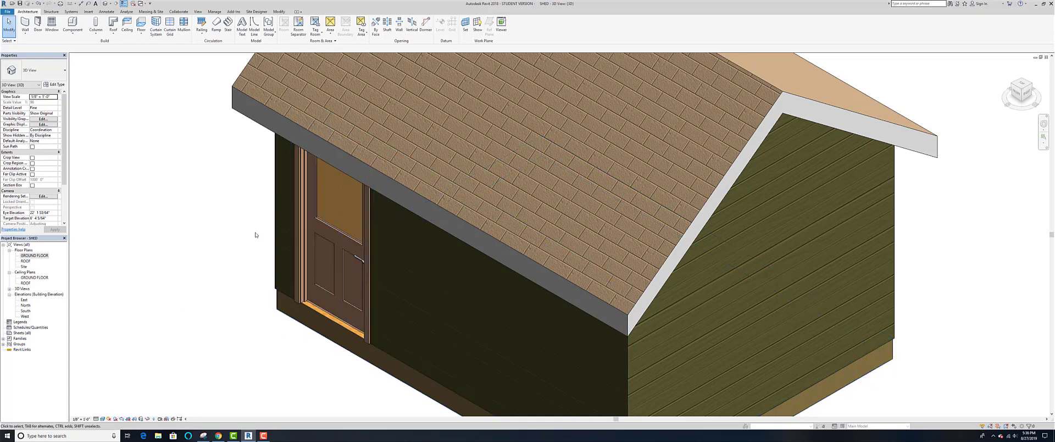
left_click(308, 284)
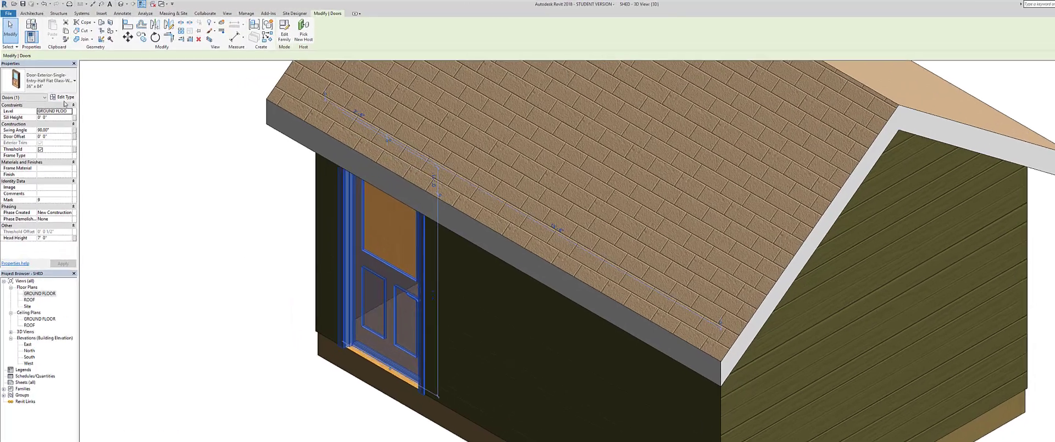
left_click(58, 86)
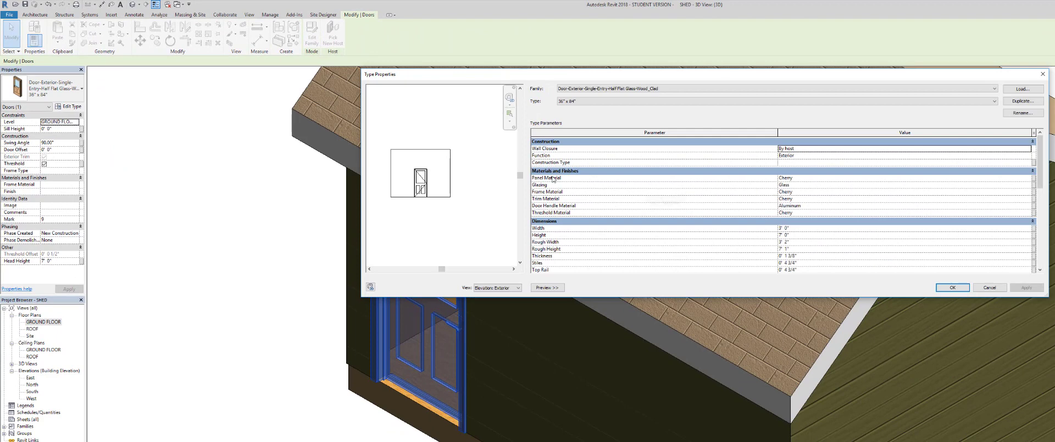
- Make the Cherry panel material use its render appearance, then open the Asset Browser to replace it
left_click(1027, 178)
left_click(1029, 178)
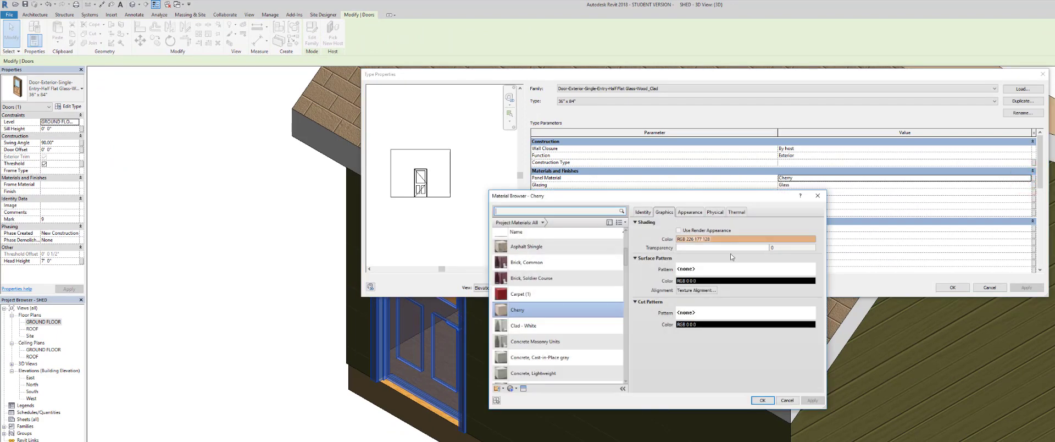
left_click(689, 212)
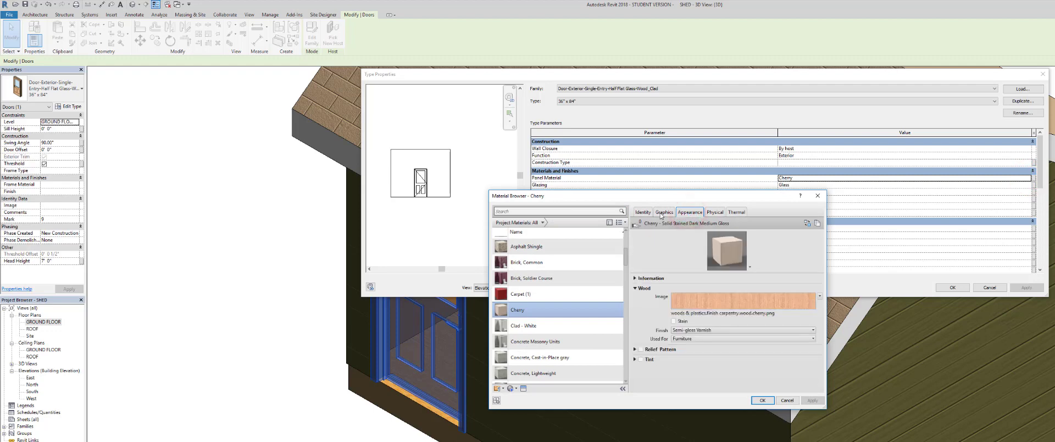
left_click(663, 212)
left_click(679, 230)
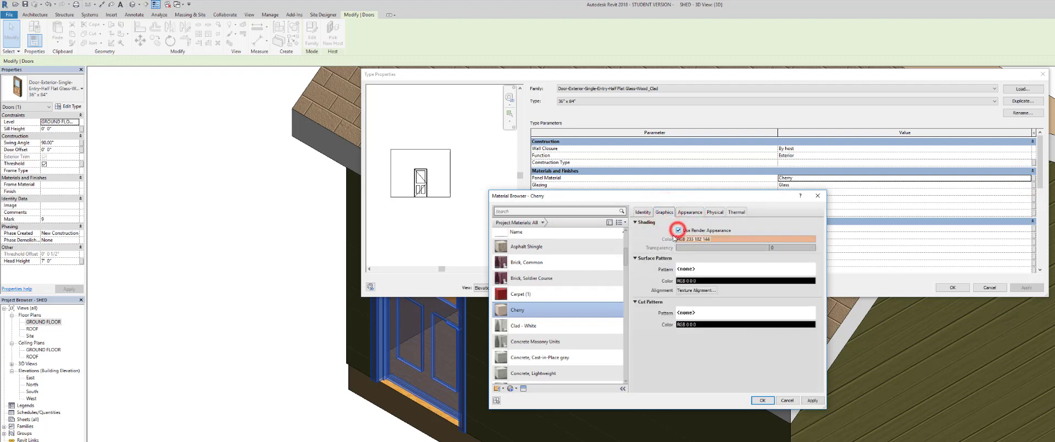
left_click(692, 214)
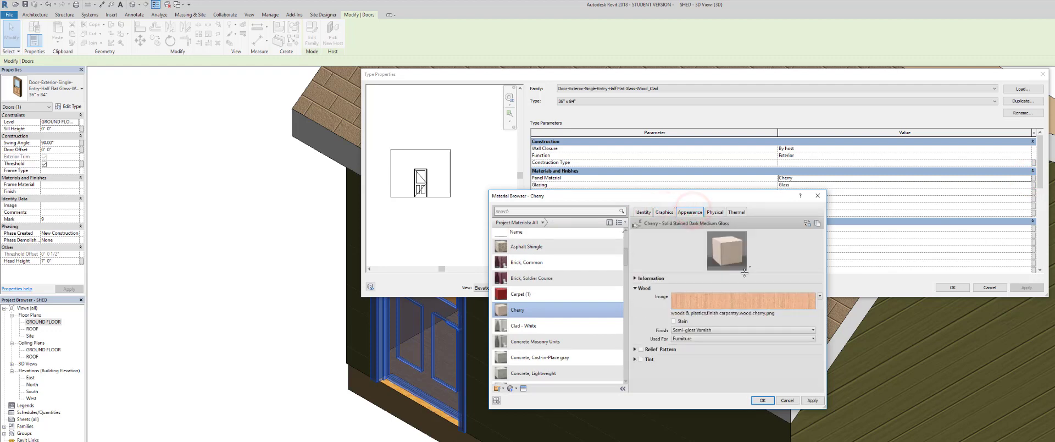
left_click(806, 224)
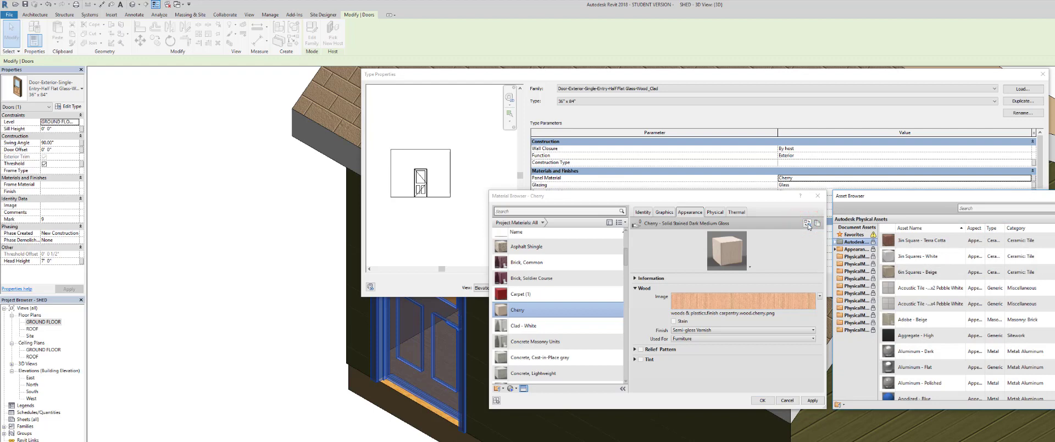
- Search the assets for PAINT and browse to the Appearance Library's Wall Paint > Matte list
left_click(994, 210)
type("P")
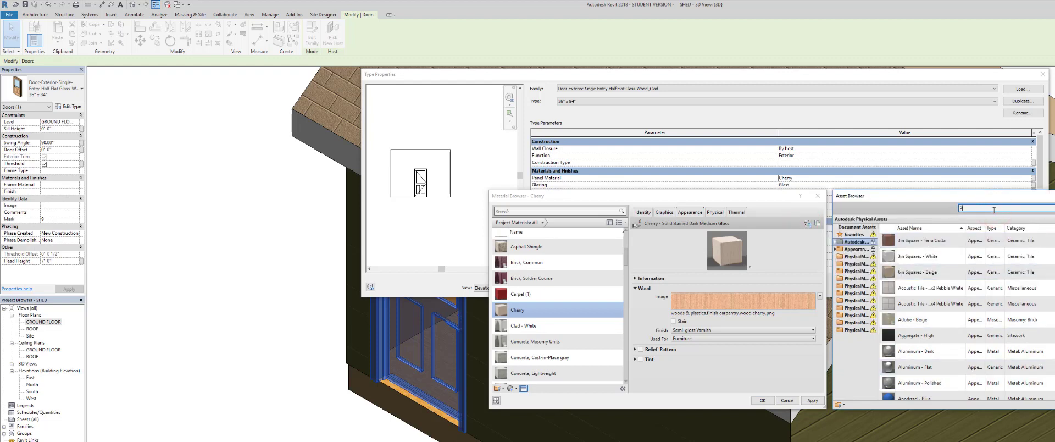
type("AINT")
key("Return")
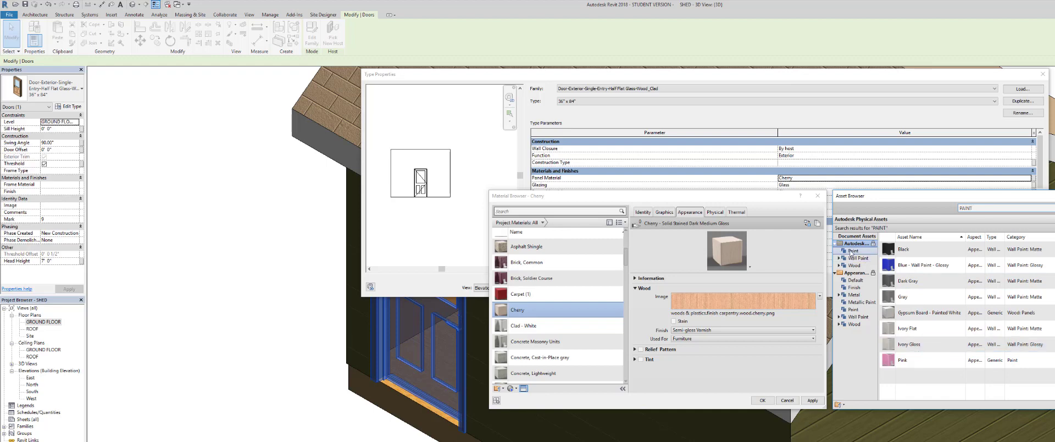
left_click(848, 251)
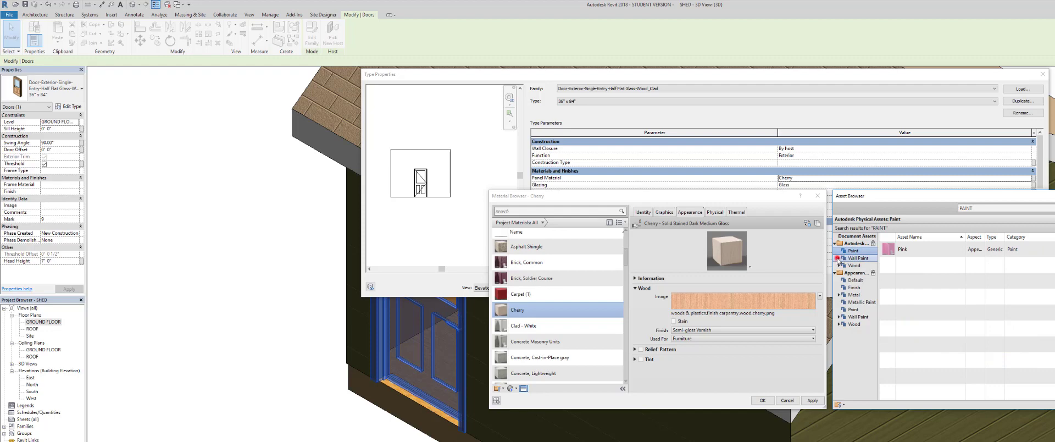
left_click(837, 257)
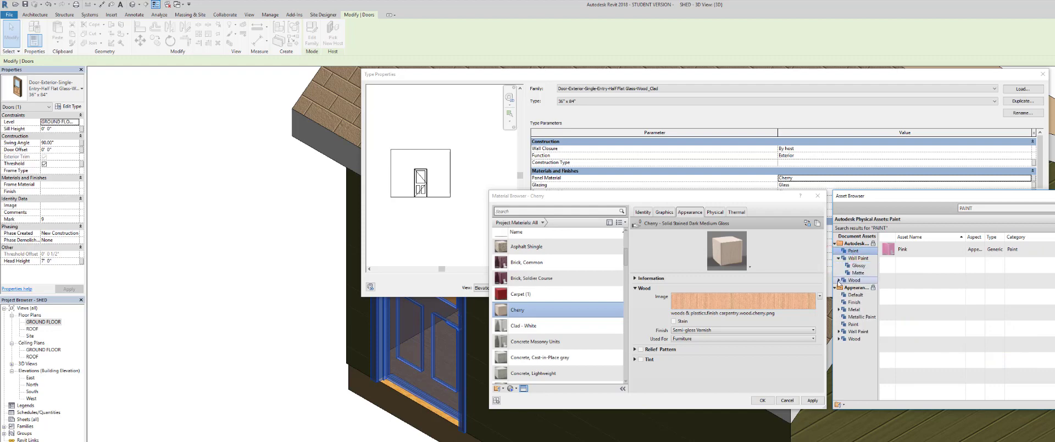
left_click(838, 280)
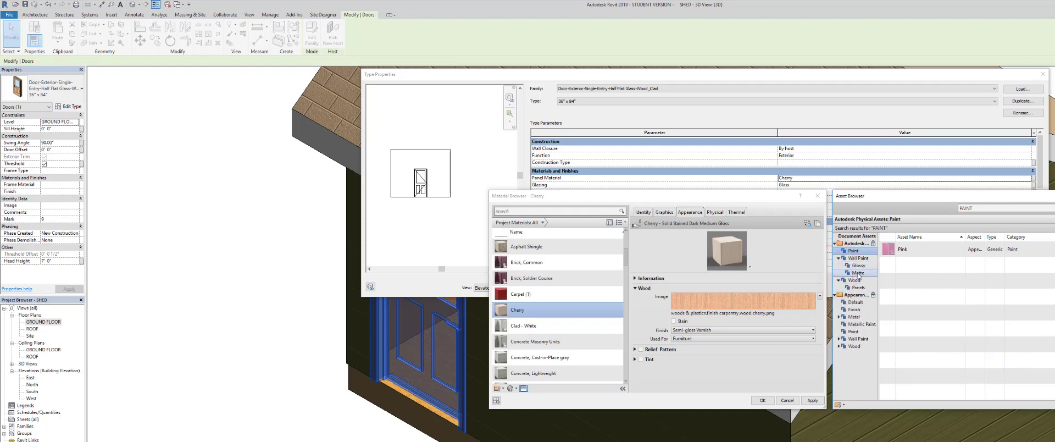
left_click(838, 339)
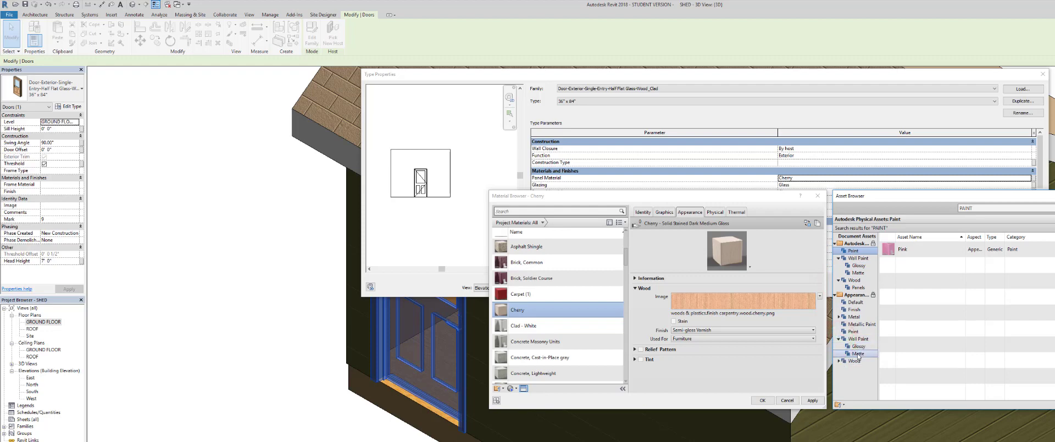
left_click(858, 273)
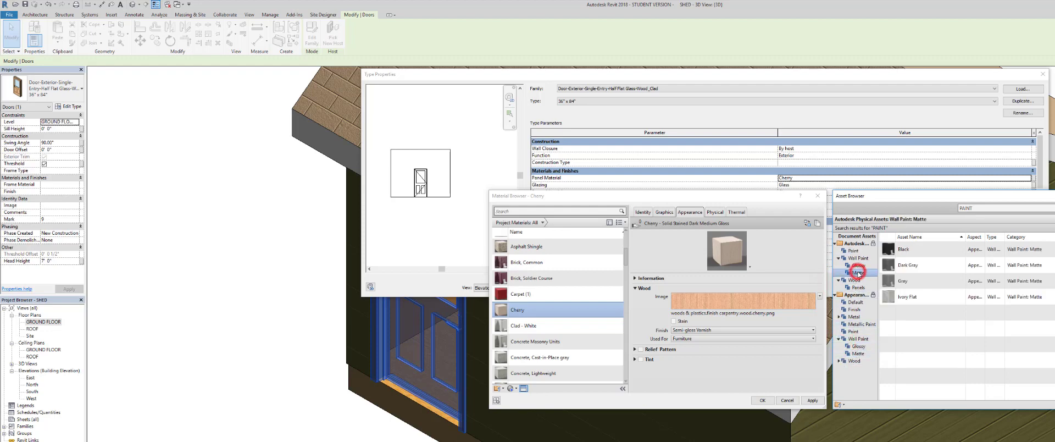
left_click(857, 353)
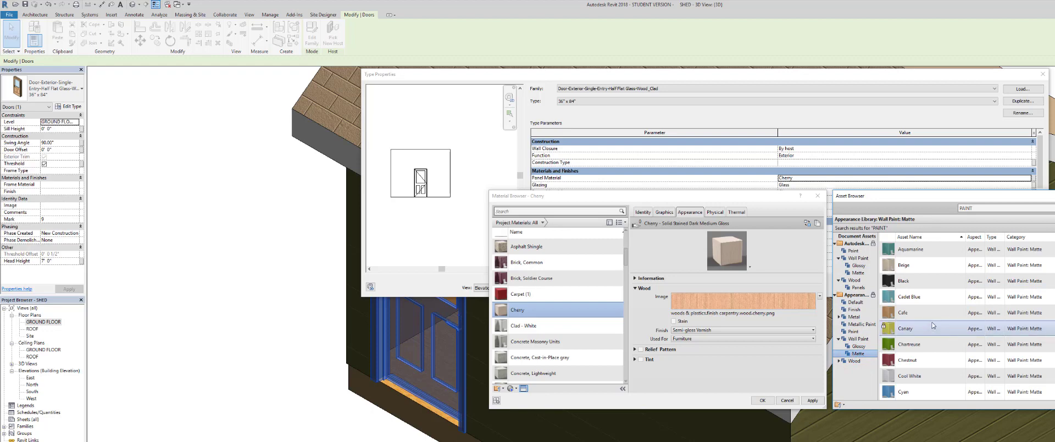
scroll(932, 325, "down", 1)
scroll(915, 308, "down", 3)
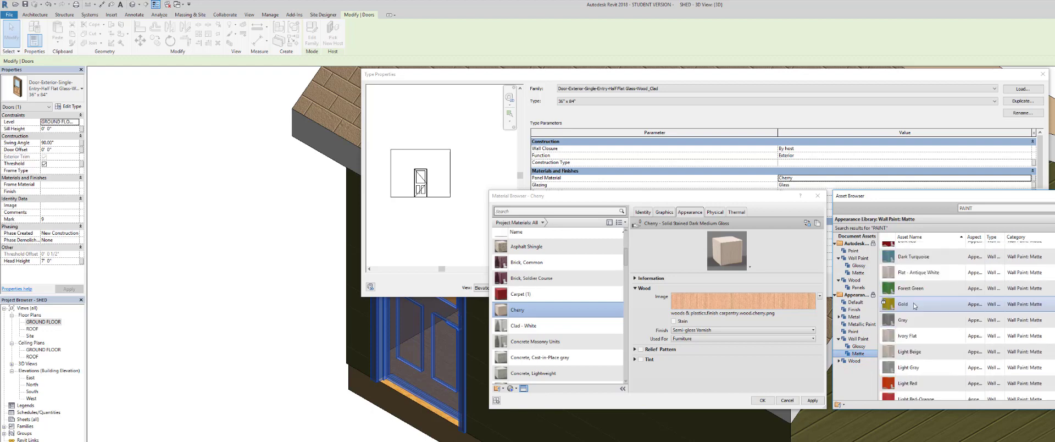
scroll(915, 306, "down", 5)
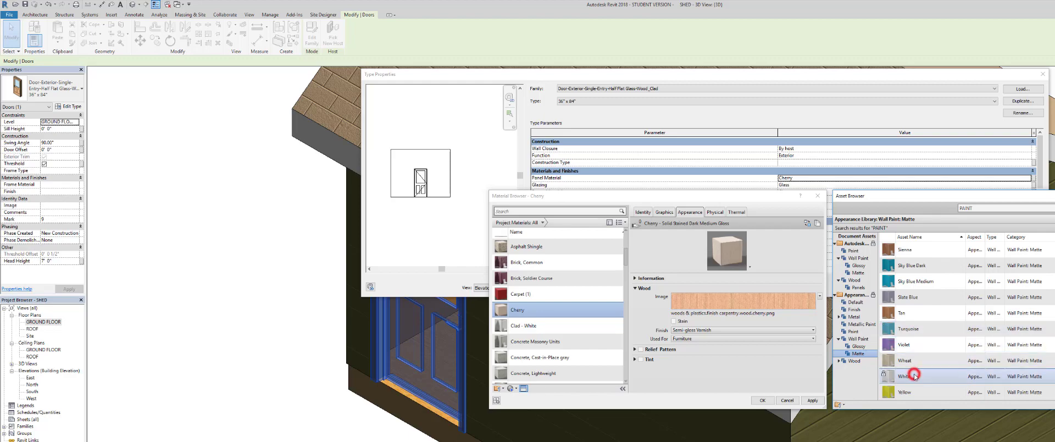
- Replace Cherry's appearance with White matte wall paint, keeping Brush application, and confirm both dialogs
left_click(914, 375)
left_click(1054, 375)
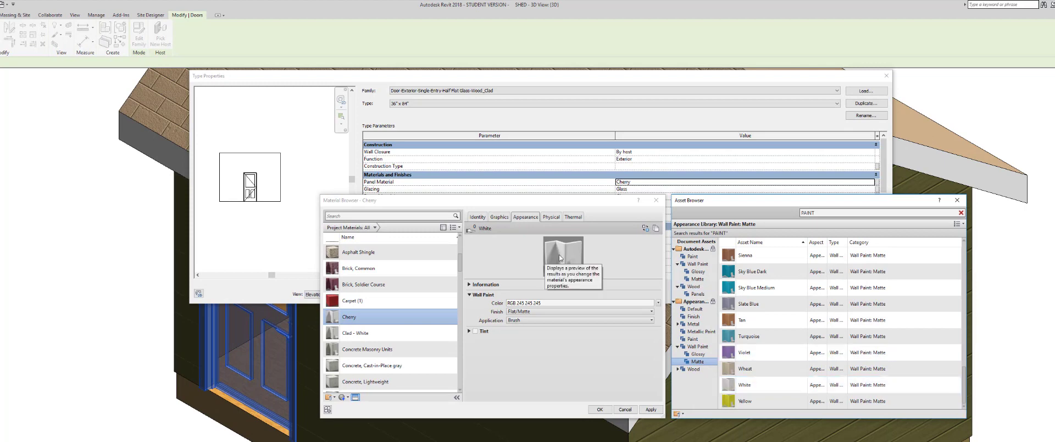
left_click(522, 318)
left_click(522, 326)
left_click(649, 409)
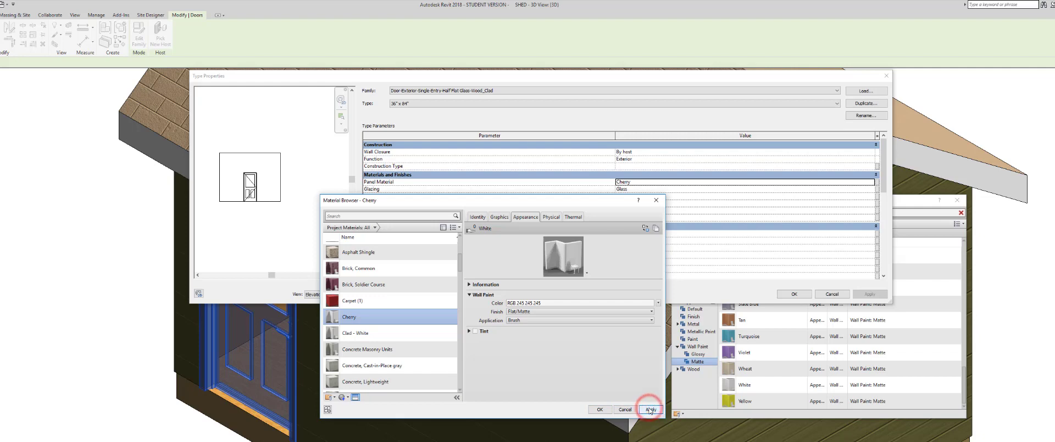
left_click(599, 410)
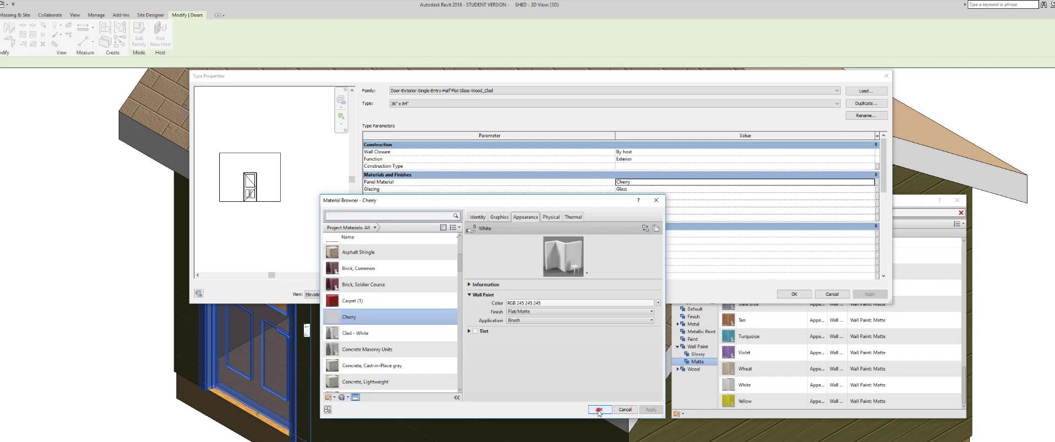
left_click(793, 294)
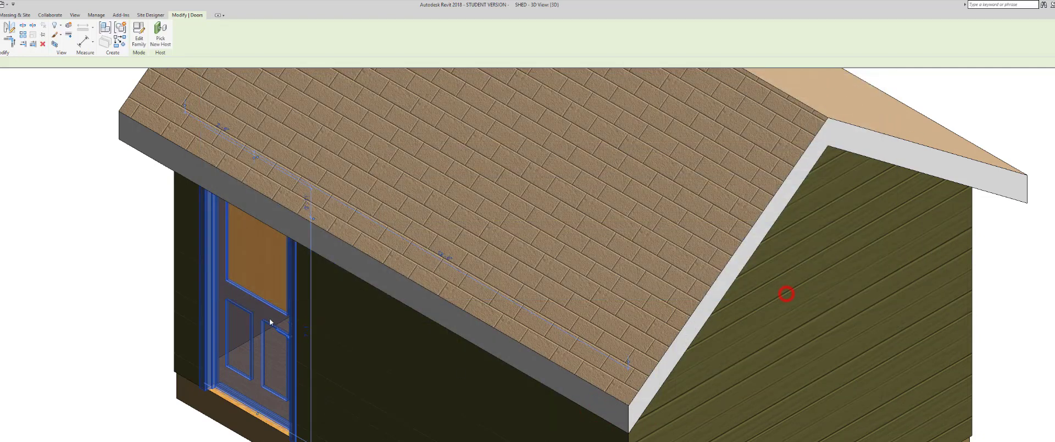
- Deselect the door and dismiss the view's Type Properties without changes
left_click(113, 292)
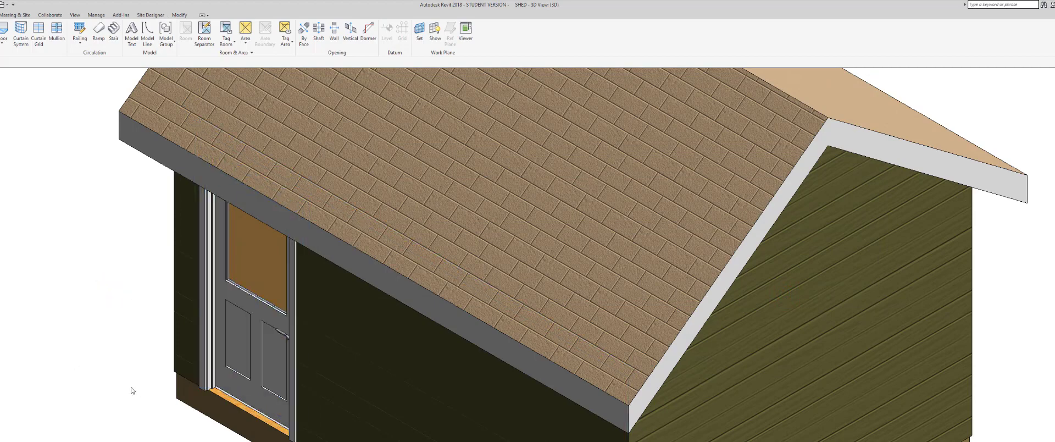
scroll(231, 286, "up", 3)
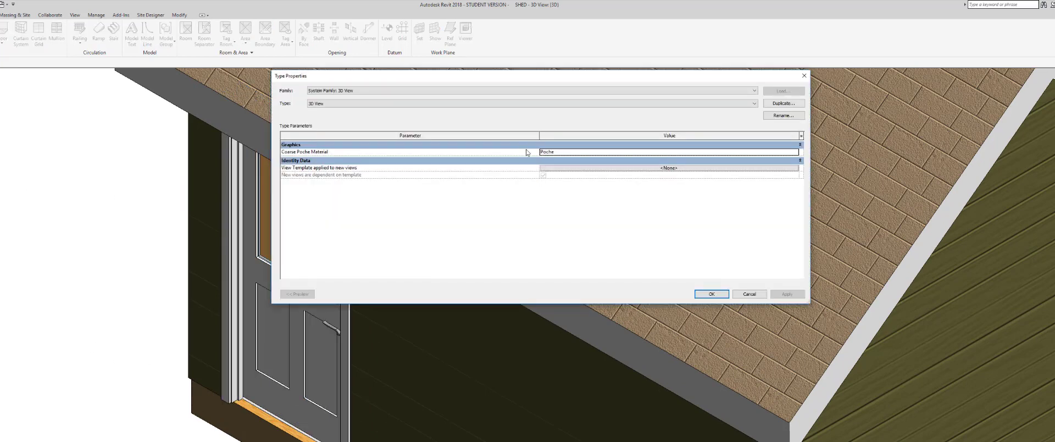
left_click(750, 293)
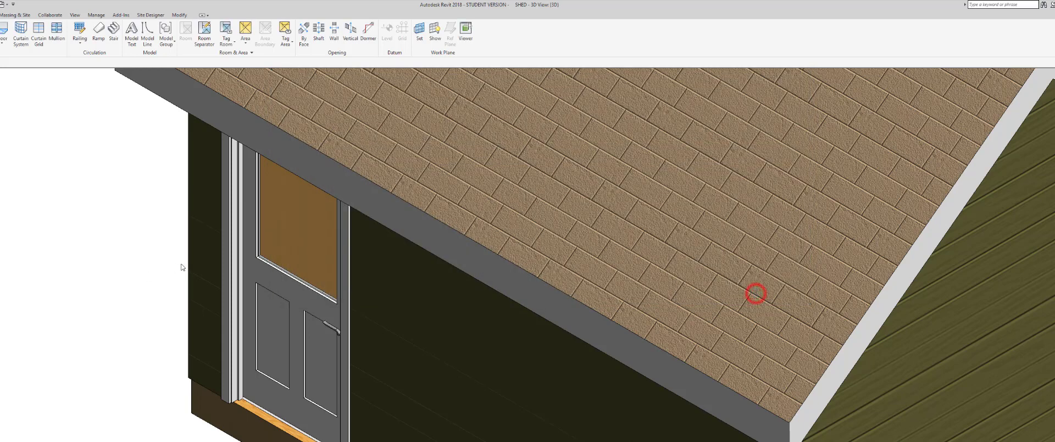
- Assign Cherry as the half-glass door's panel material, then zoom out to the whole shed
left_click(229, 268)
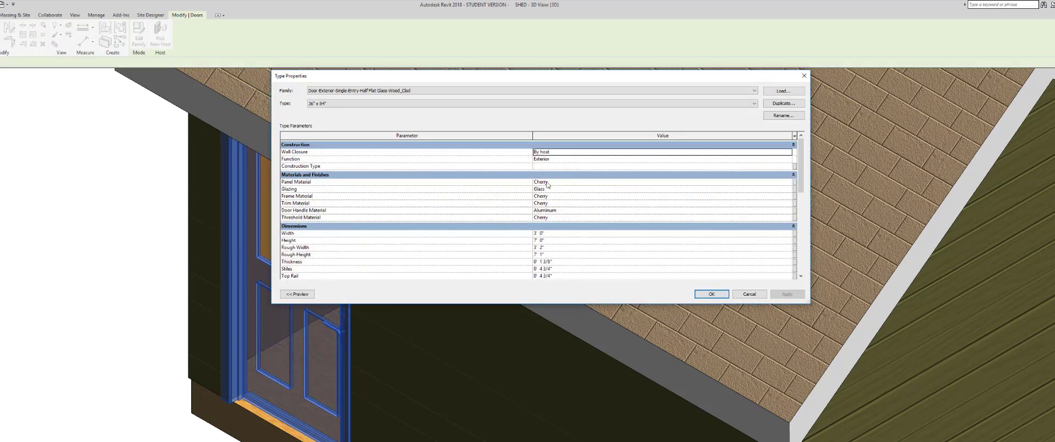
left_click(786, 182)
left_click(788, 182)
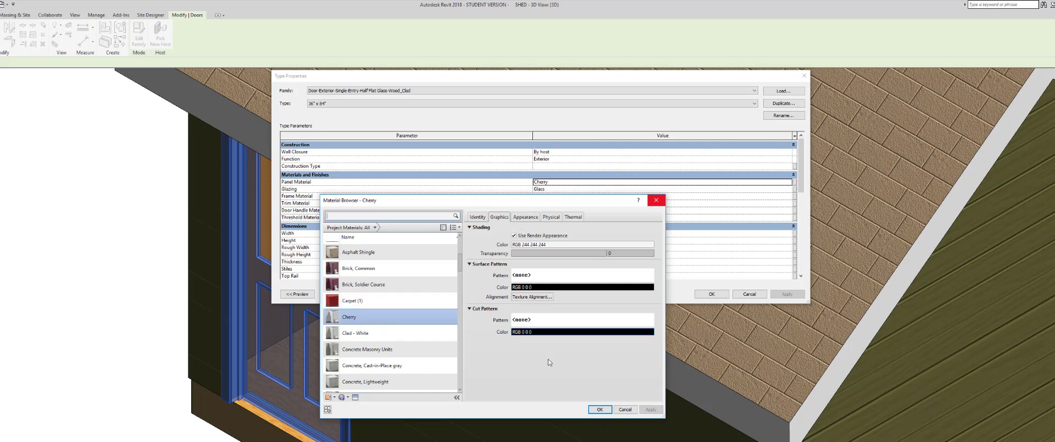
left_click(601, 407)
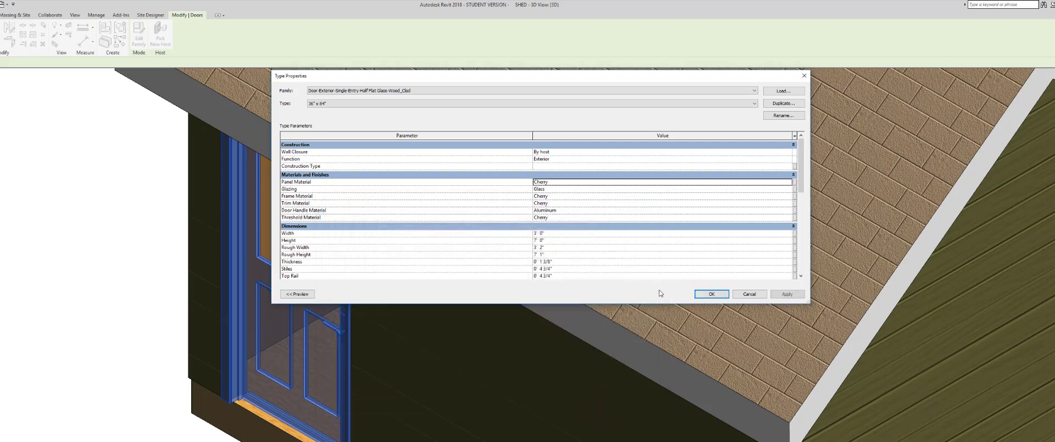
left_click(704, 294)
left_click(48, 282)
scroll(199, 322, "down", 5)
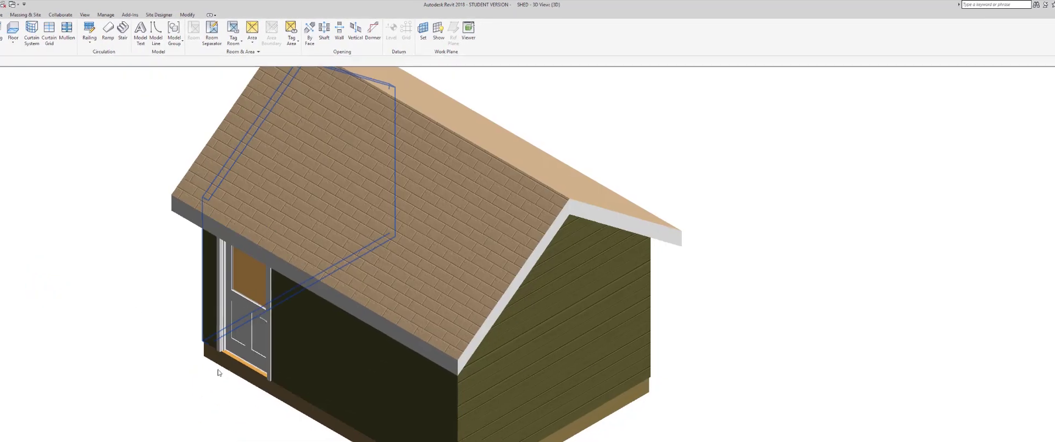
- Open the GROUND FLOOR plan, start placing a window, and browse the project's window types
scroll(281, 255, "up", 2)
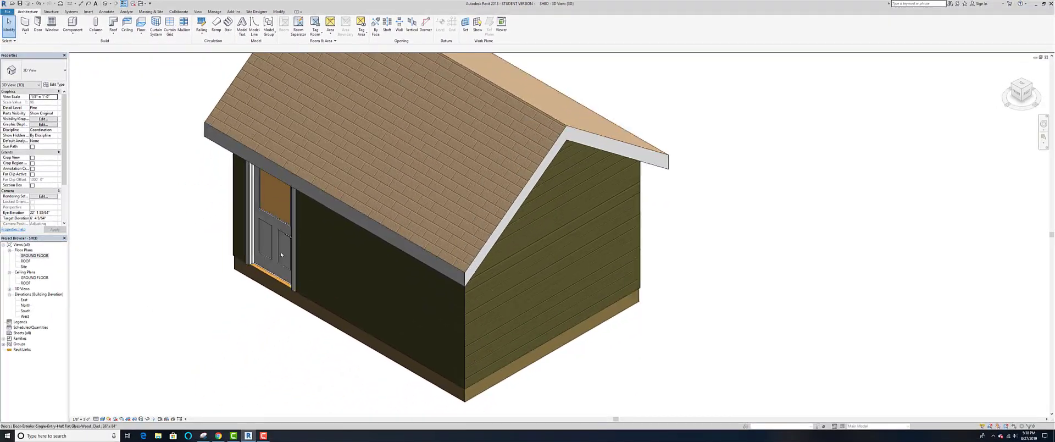
double_click(36, 256)
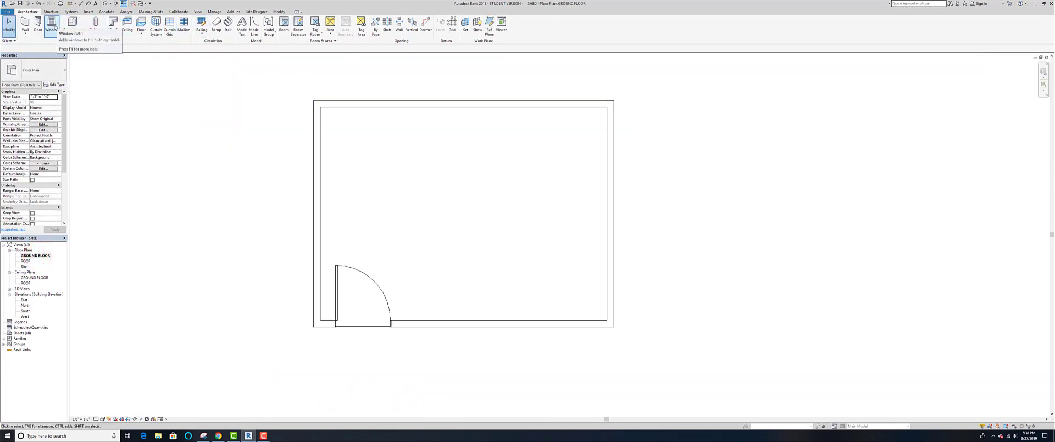
left_click(55, 25)
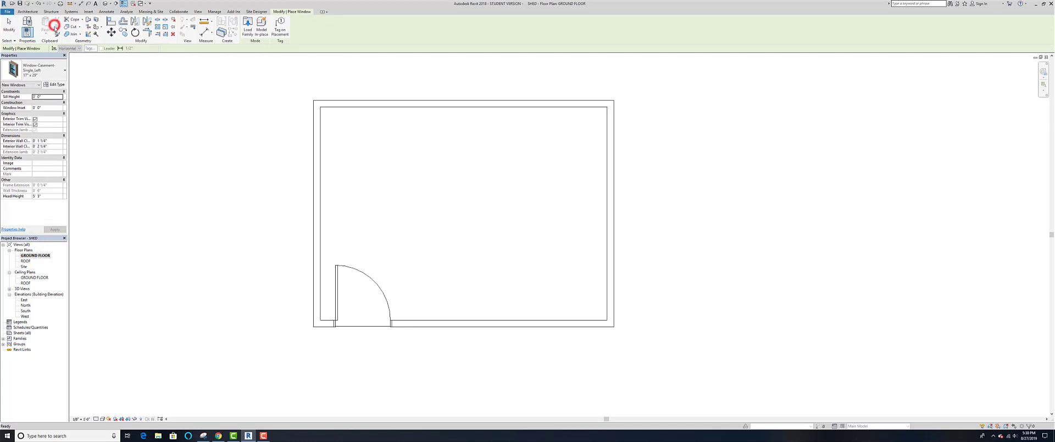
left_click(63, 72)
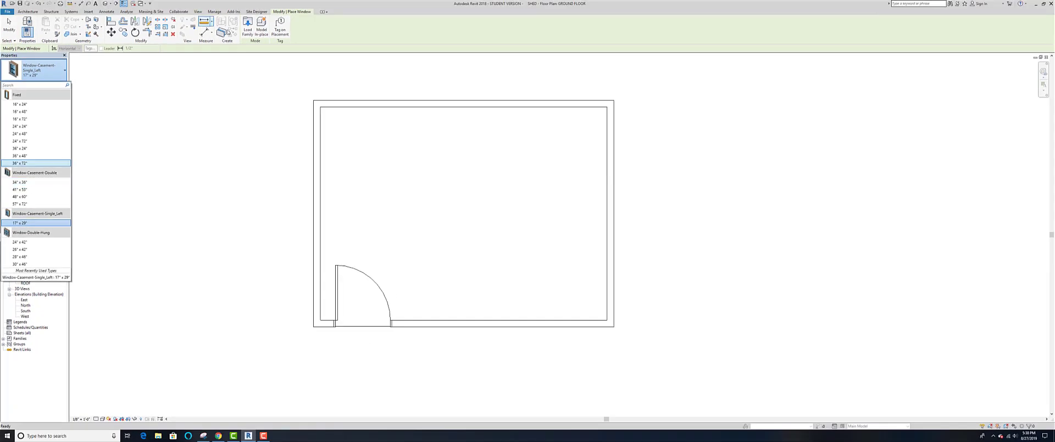
- Load Window-Casement-Single_Left.rfa from the Windows library folder to reach its size list
left_click(247, 27)
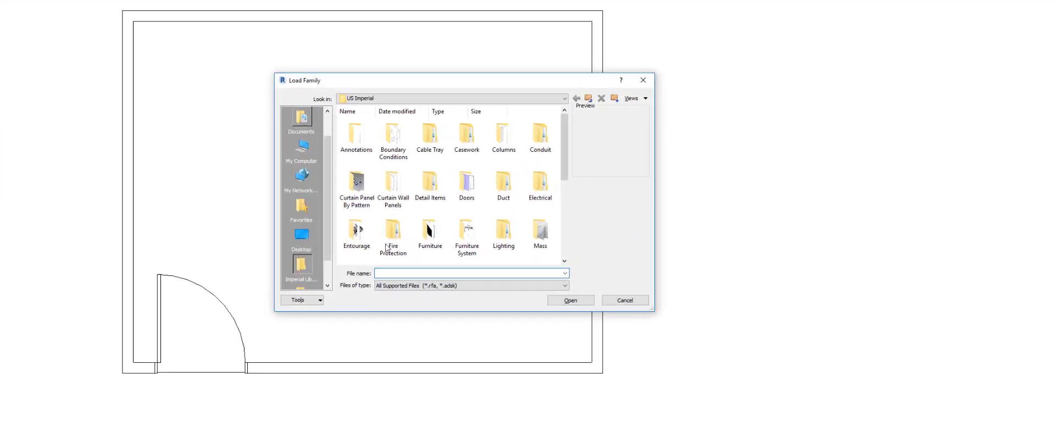
scroll(470, 185, "down", 6)
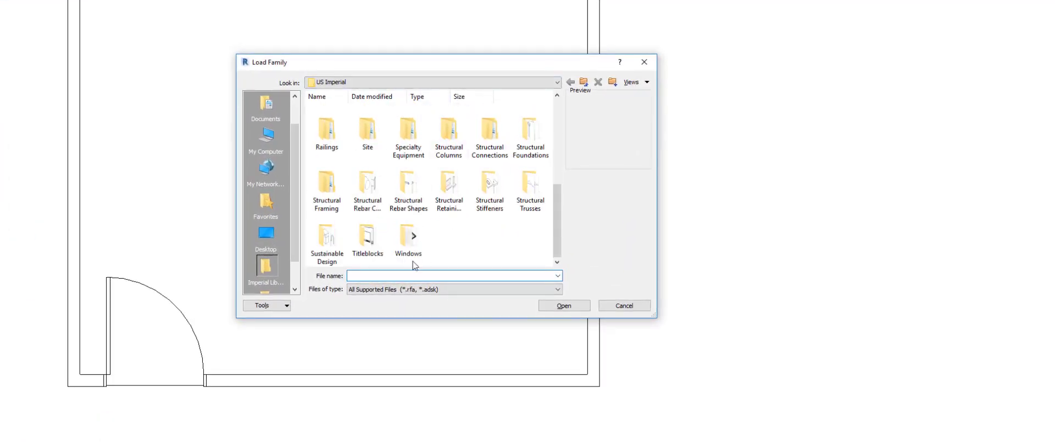
double_click(414, 244)
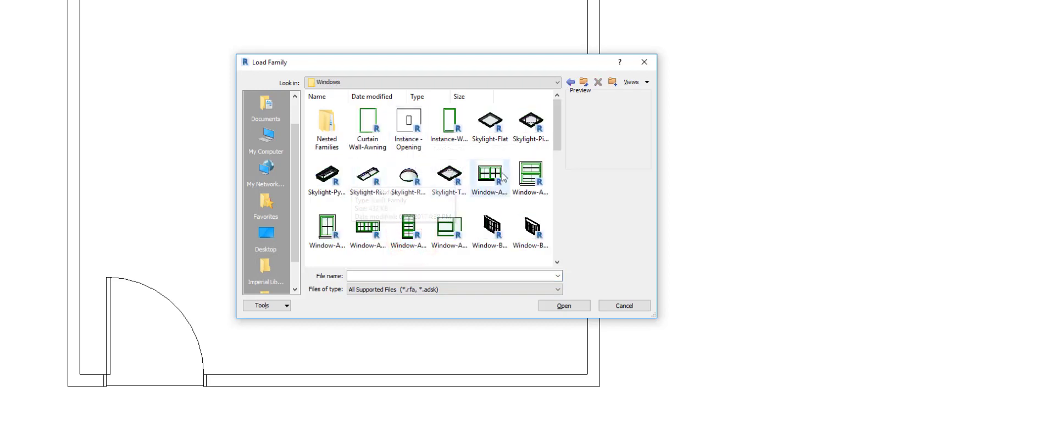
scroll(507, 174, "down", 2)
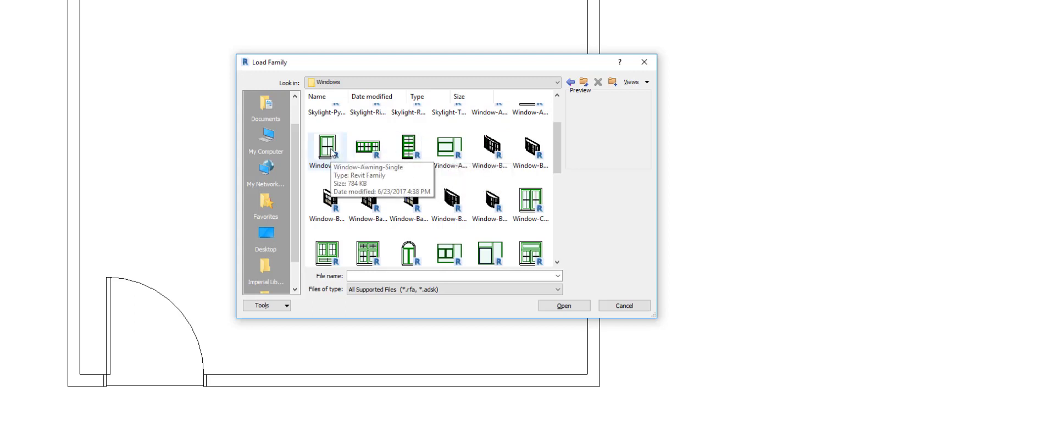
scroll(423, 184, "down", 2)
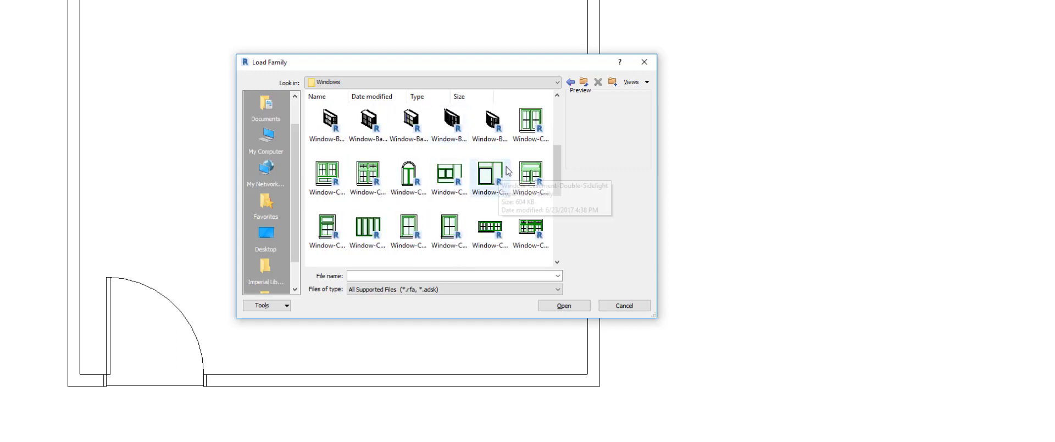
left_click(409, 235)
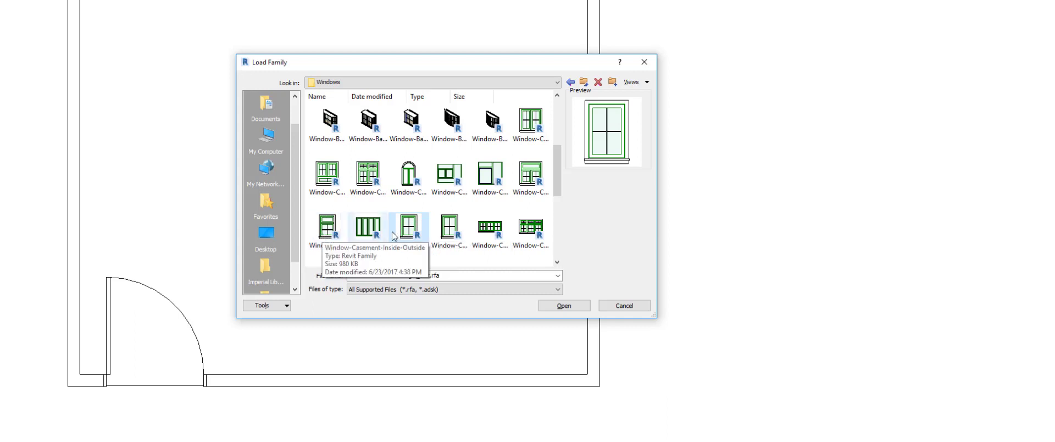
scroll(368, 217, "up", 3)
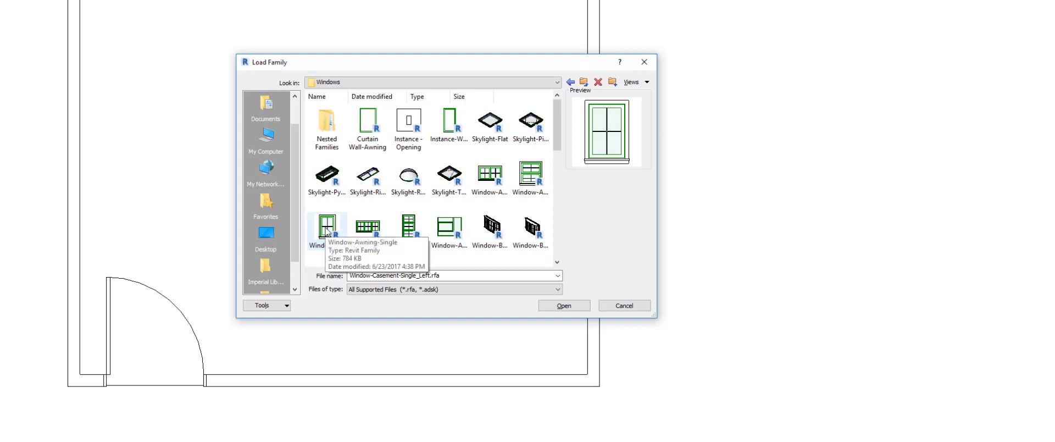
scroll(351, 231, "down", 3)
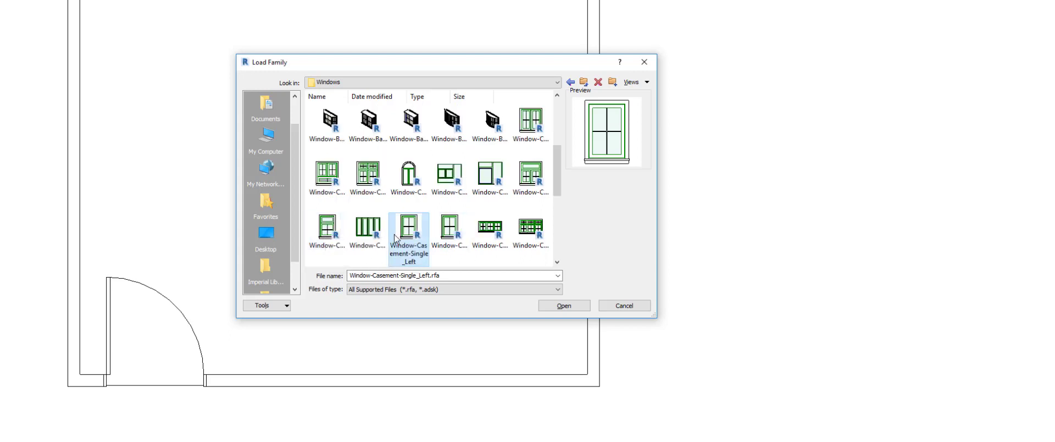
left_click(570, 305)
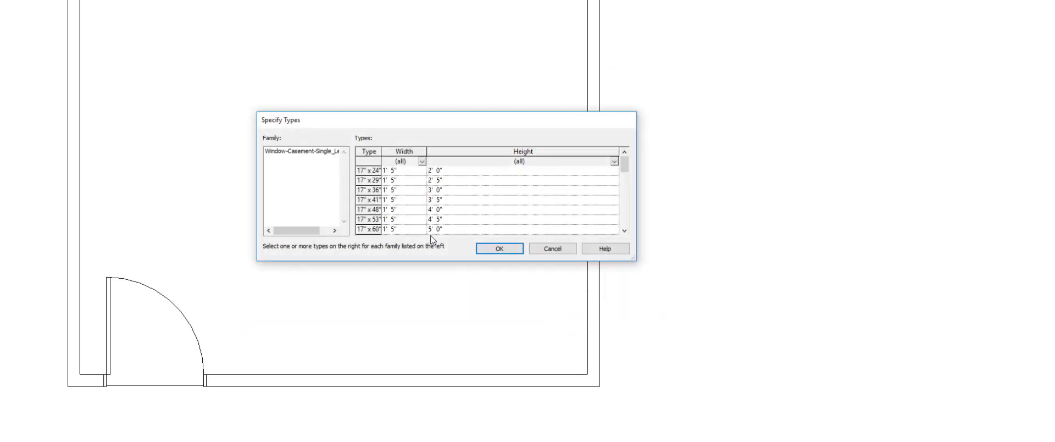
scroll(414, 197, "down", 1)
- Load the 17" x 24" casement size and place two windows in the bottom wall right of the door
scroll(375, 189, "up", 1)
left_click(369, 170)
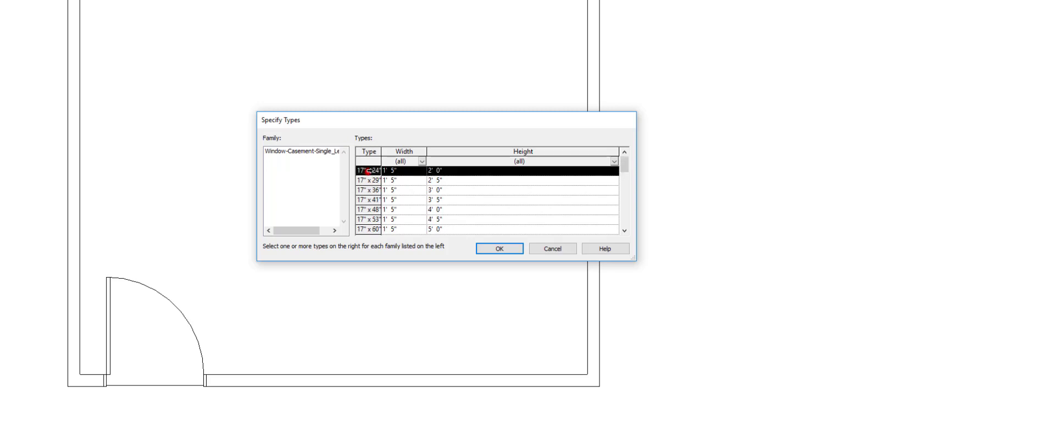
left_click(484, 247)
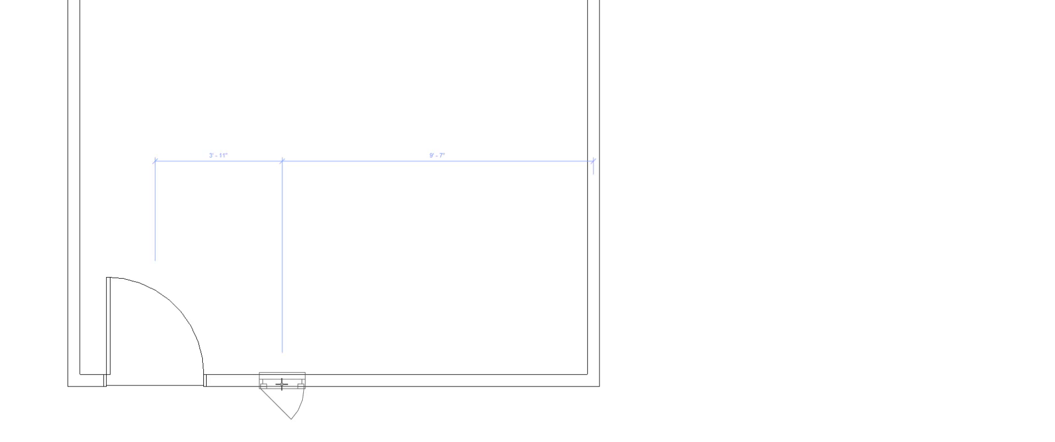
left_click(285, 383)
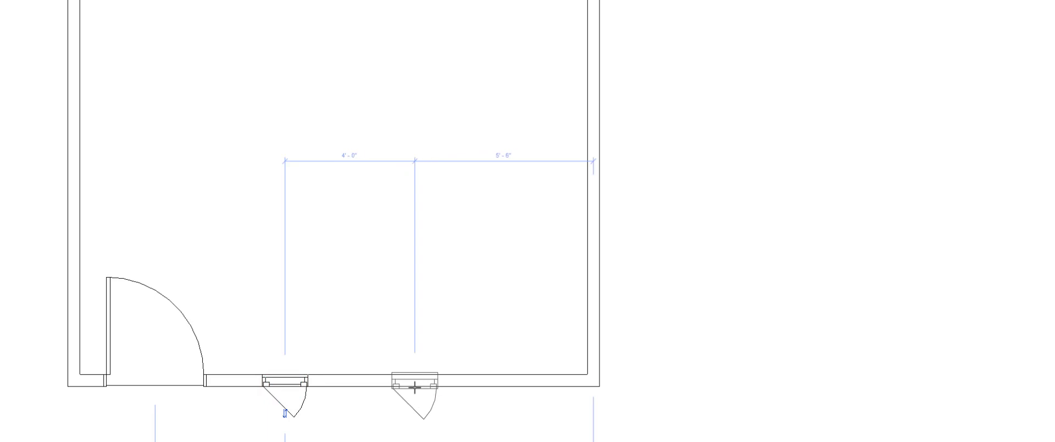
left_click(414, 387)
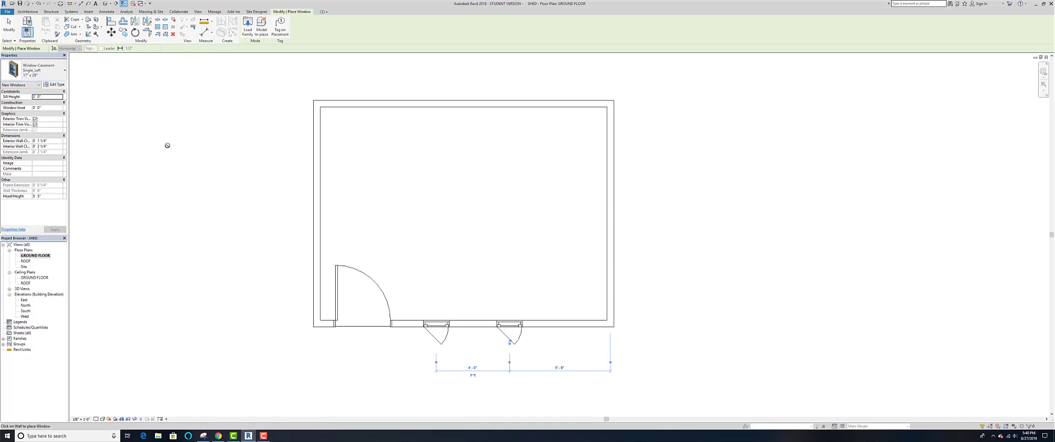
key("Escape")
key("Escape")
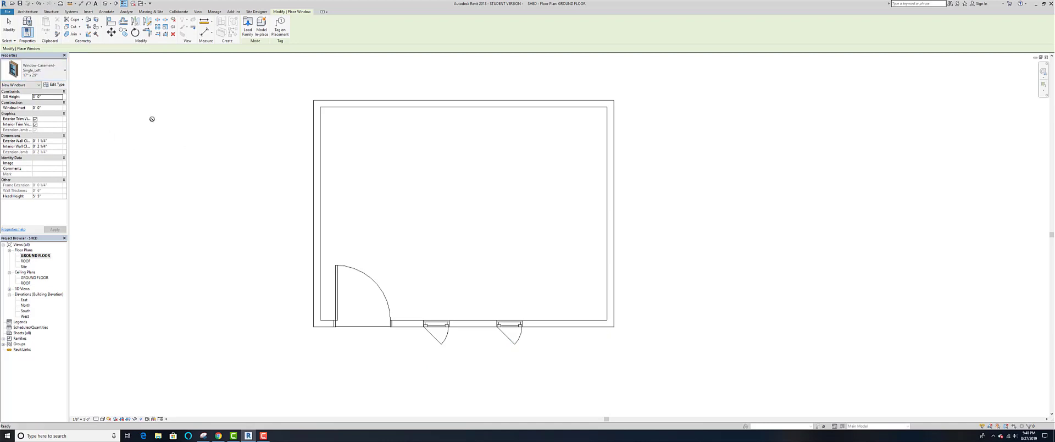
- Review the shed in the default 3D view, checking the left window beside the door
left_click(106, 4)
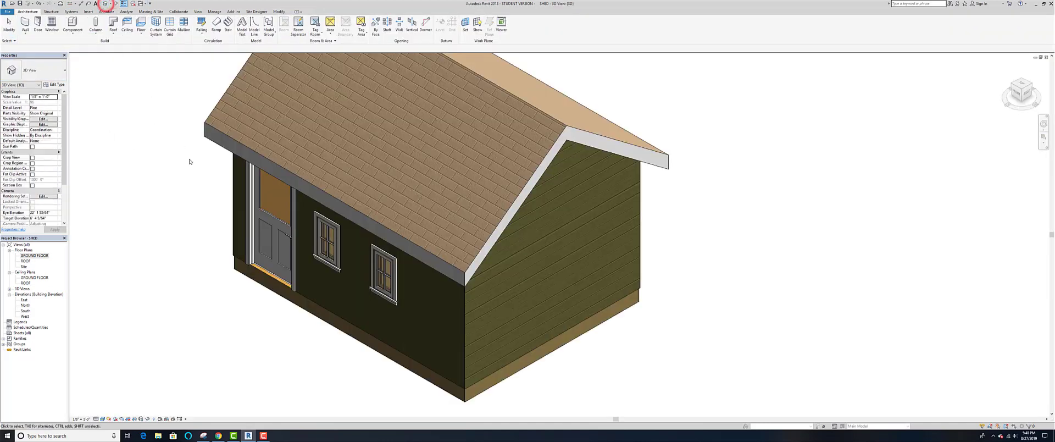
middle_click_drag(358, 260, 310, 263, "shift")
scroll(311, 263, "up", 5)
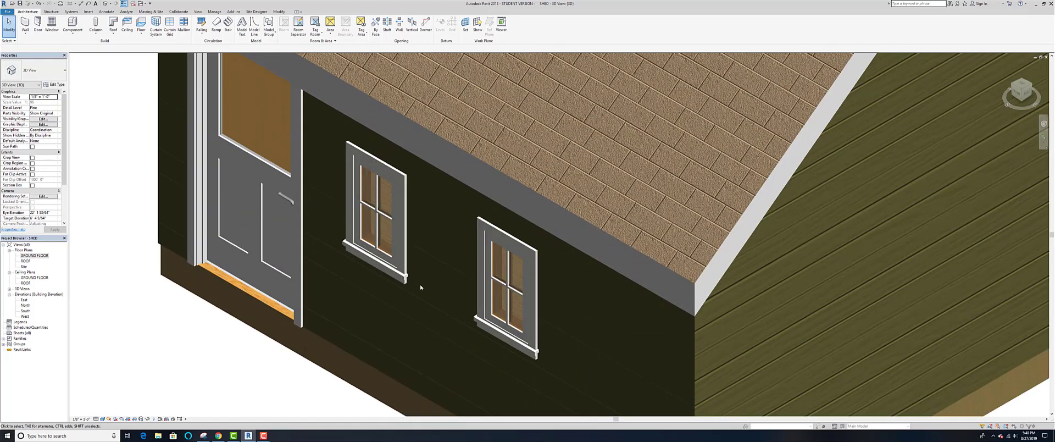
left_click(393, 271)
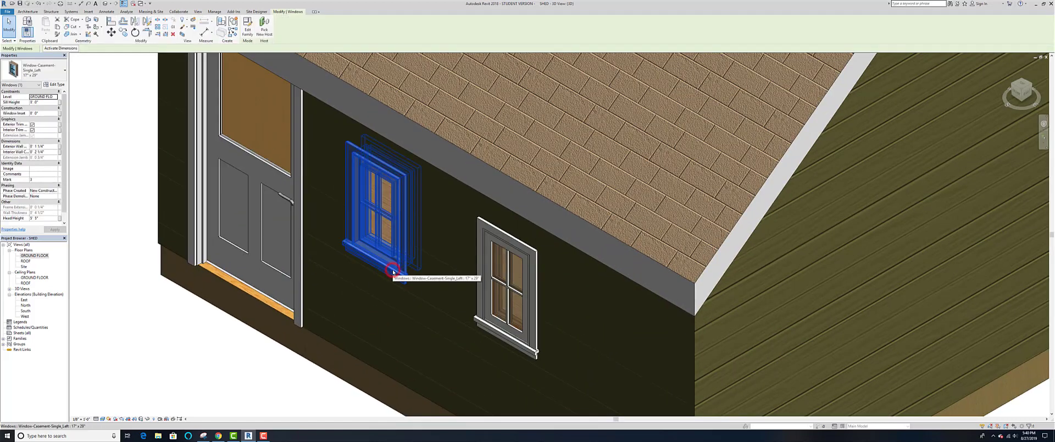
left_click(110, 323)
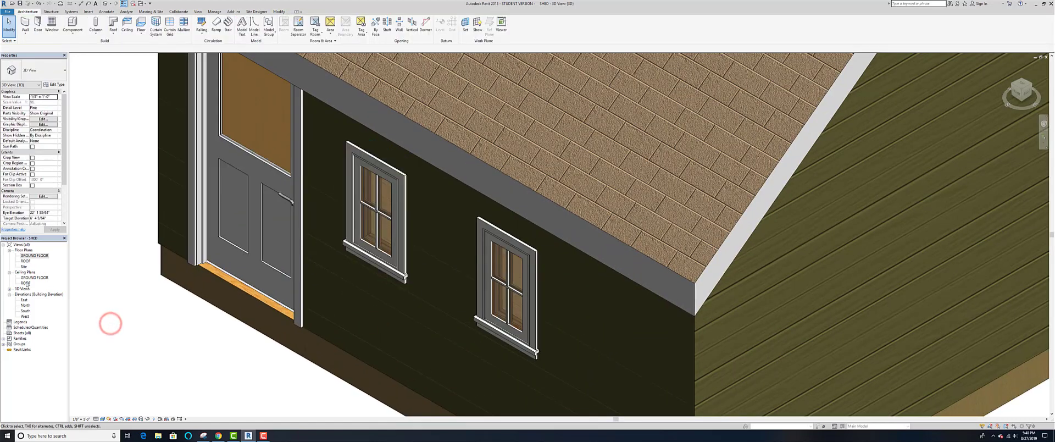
- Check both windows in the GROUND FLOOR plan, then return to the 3D view
double_click(34, 255)
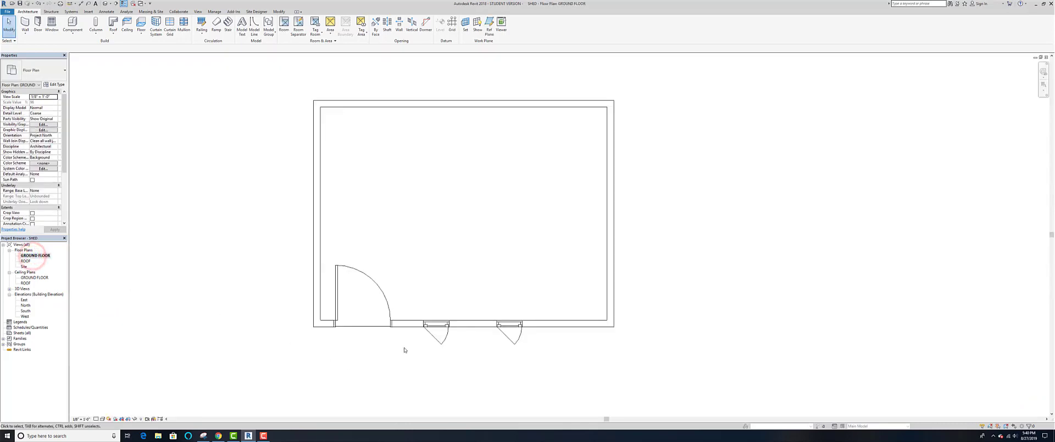
left_click(434, 324)
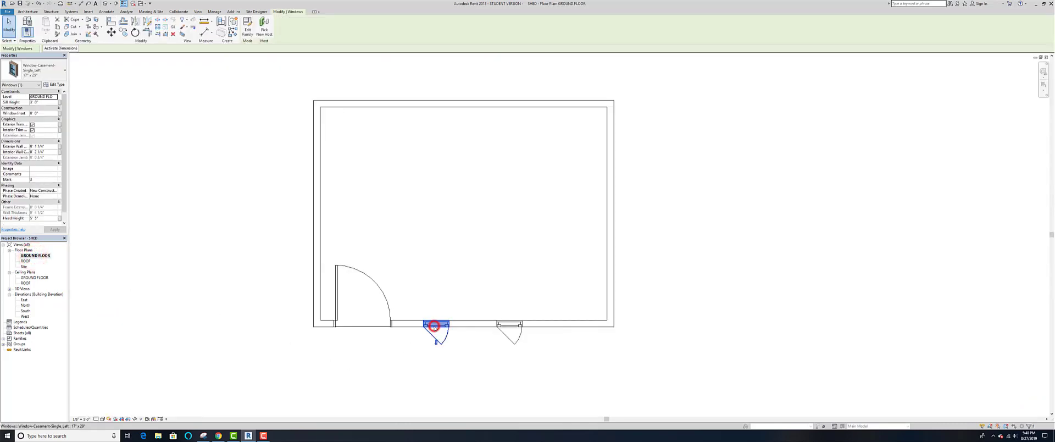
left_click(509, 323)
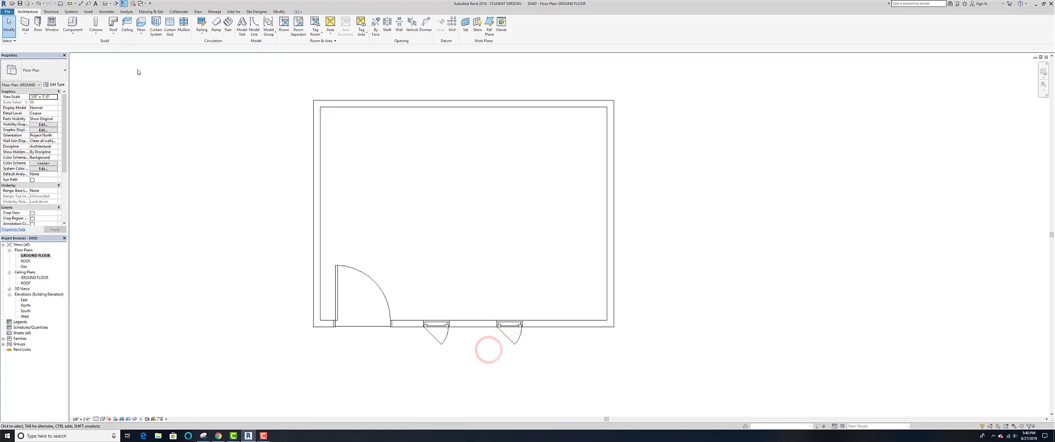
left_click(105, 4)
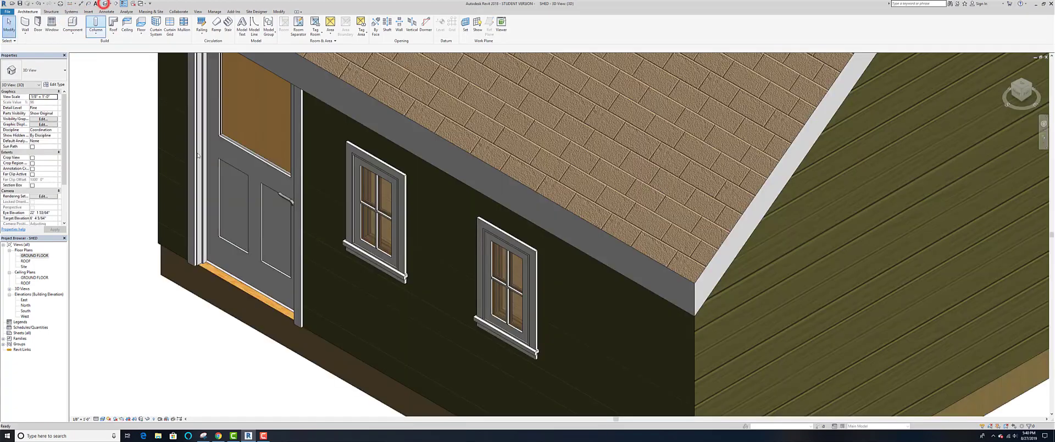
scroll(301, 220, "up", 3)
scroll(301, 220, "down", 3)
scroll(301, 220, "down", 3)
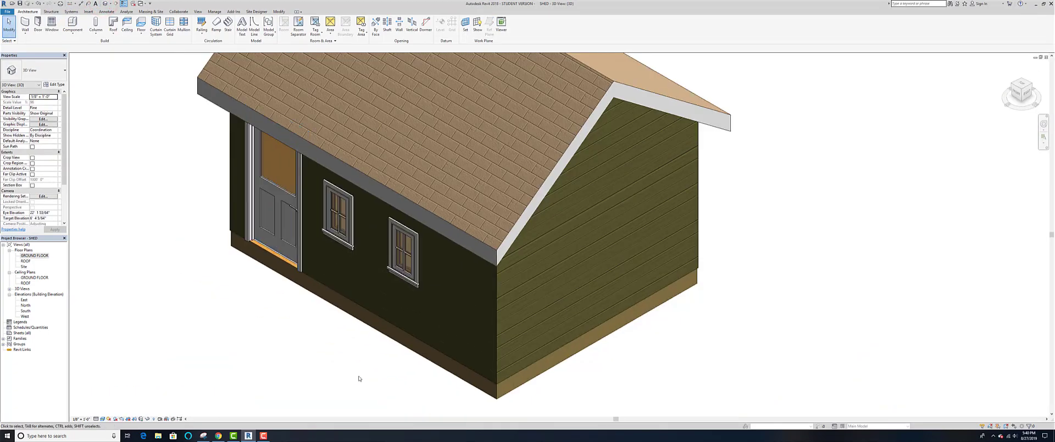
scroll(364, 375, "down", 2)
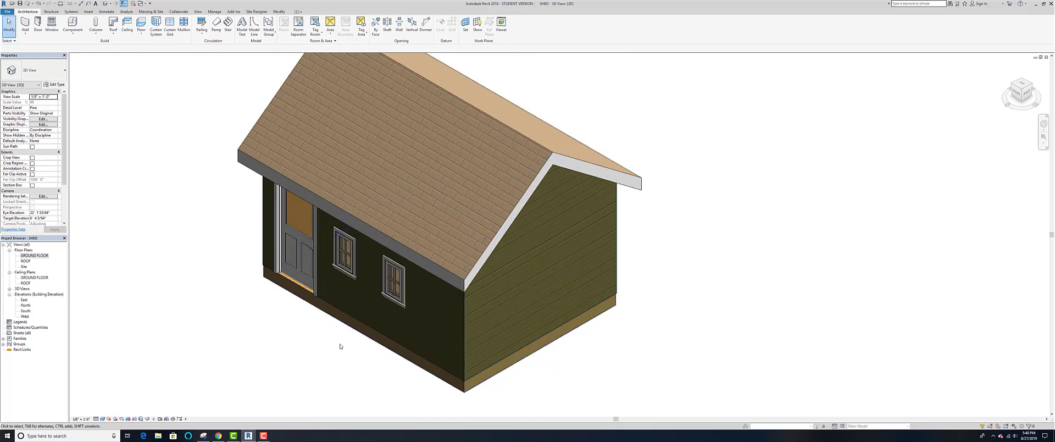
- From the FRONT view, nudge the left casement window up to a 4' 0" sill
left_click(1016, 92)
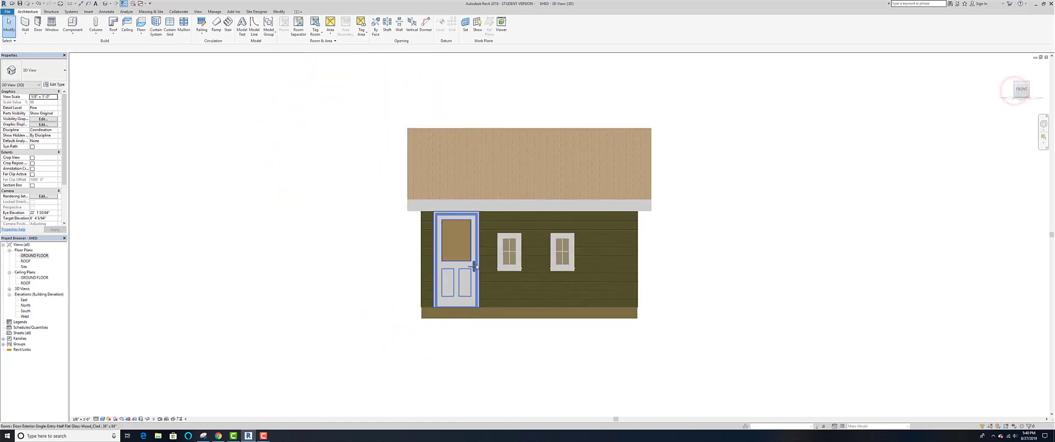
scroll(547, 274, "up", 4)
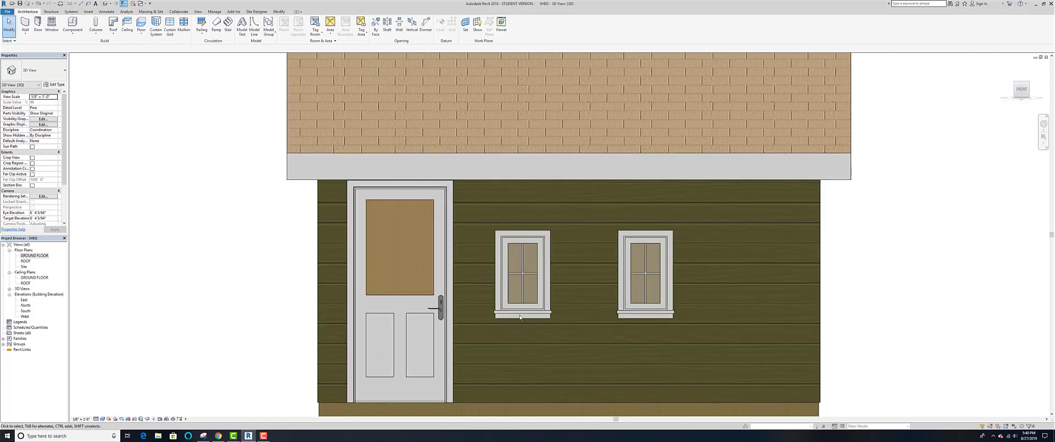
left_click(521, 315)
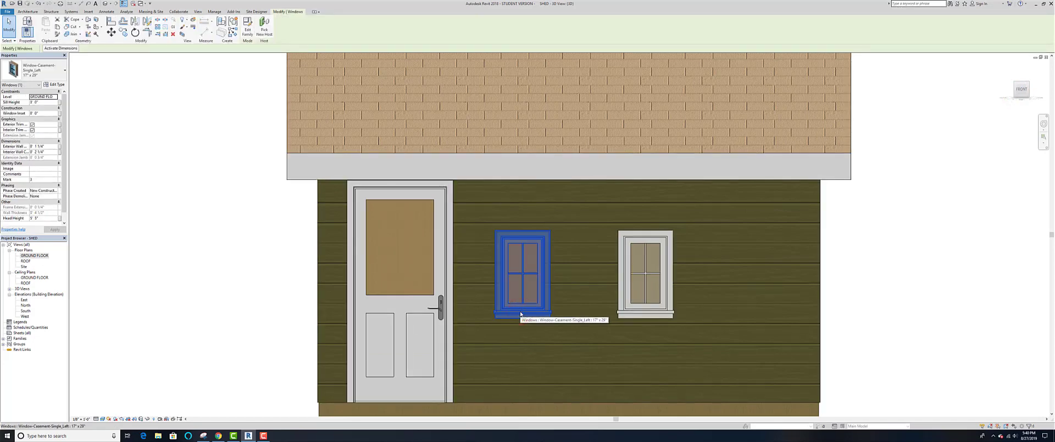
key("Up")
key("Up")
key("Up")
key("Up")
key("Up")
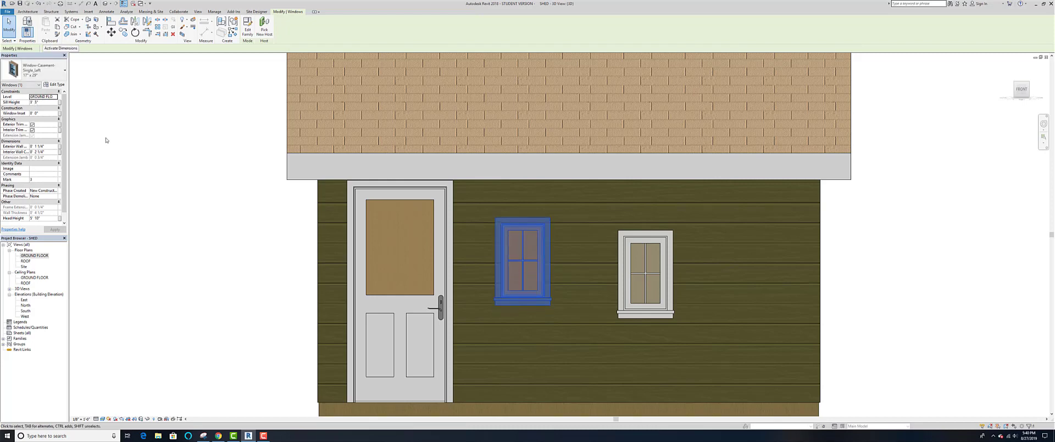
left_click_drag(540, 266, 540, 259)
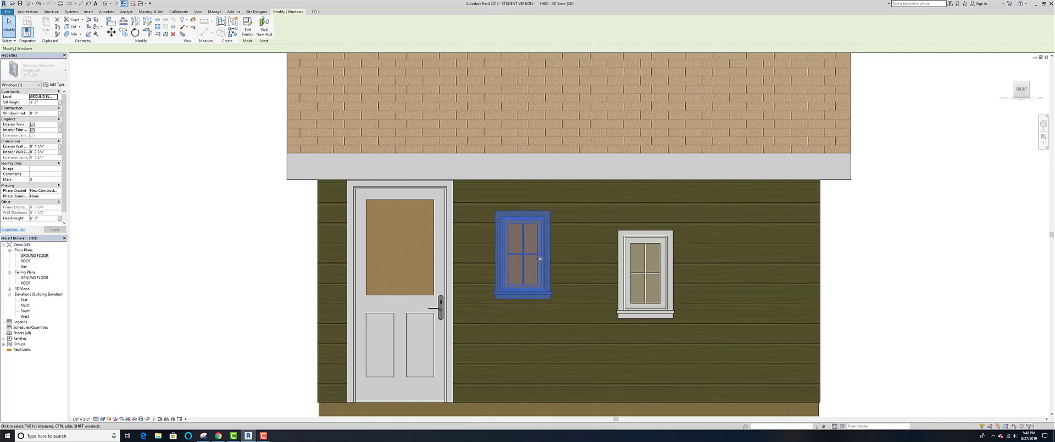
key("Up")
key("Up")
key("Up")
key("Up")
key("Up")
key("Up")
key("Up")
key("Up")
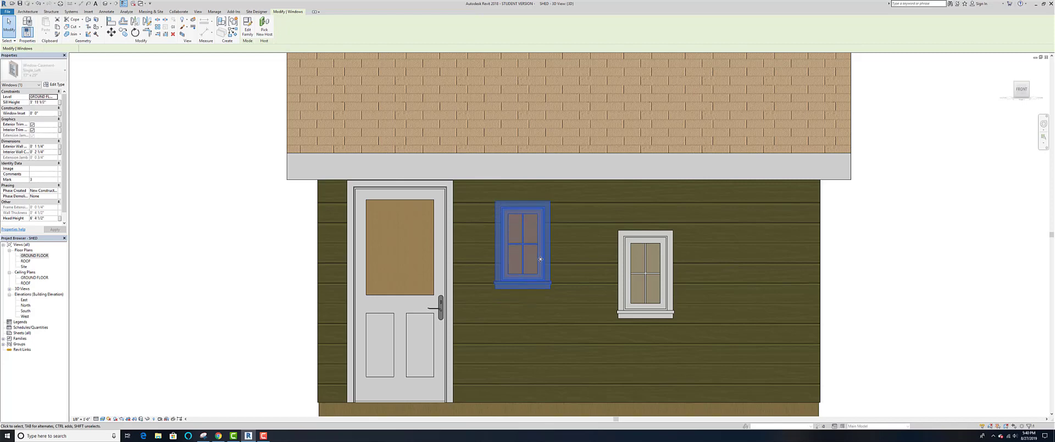
key("Up")
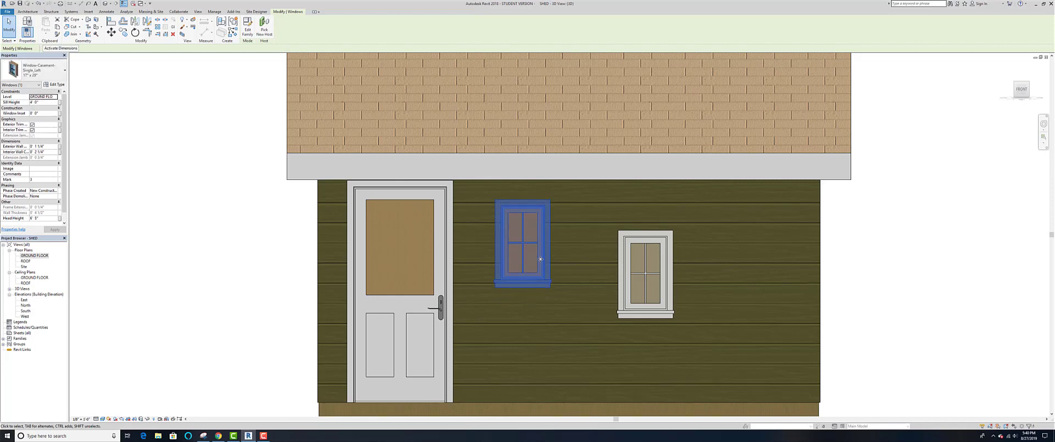
left_click(629, 284)
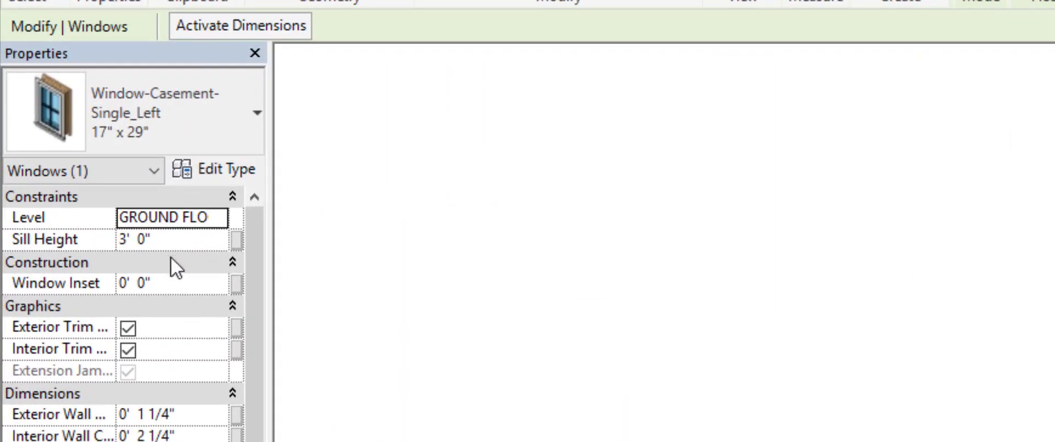
- Set the right window's Sill Height to 4' 0" and apply it
left_click(43, 102)
type("4")
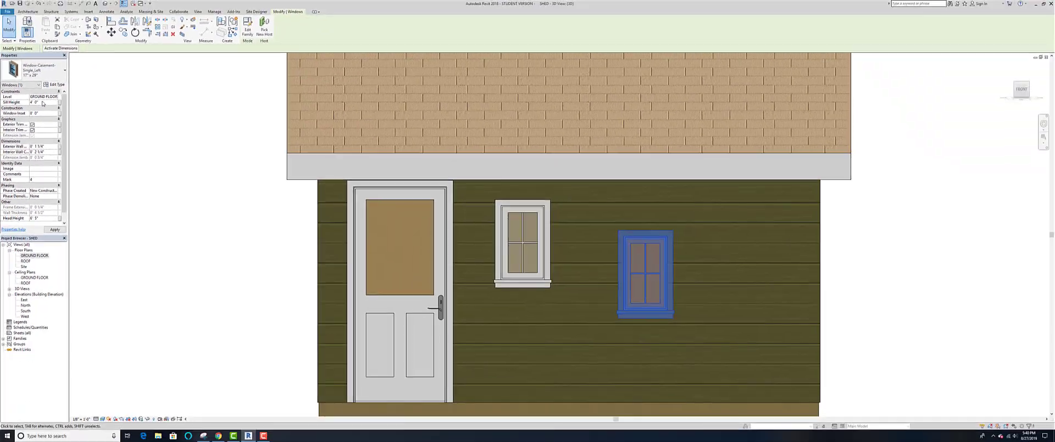
key("Return")
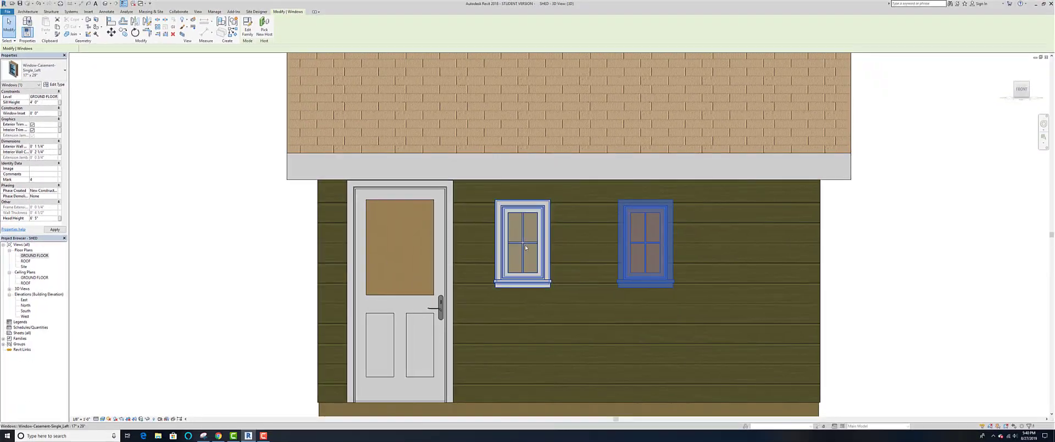
left_click(55, 229)
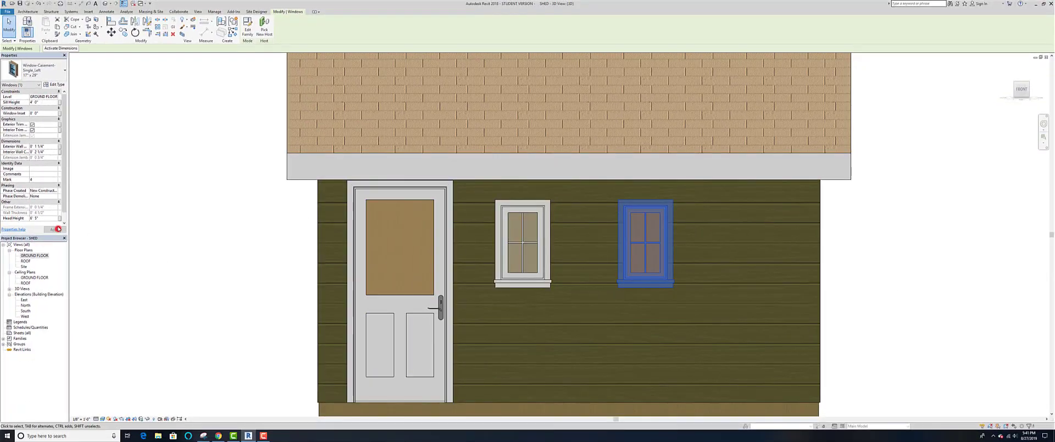
left_click(195, 258)
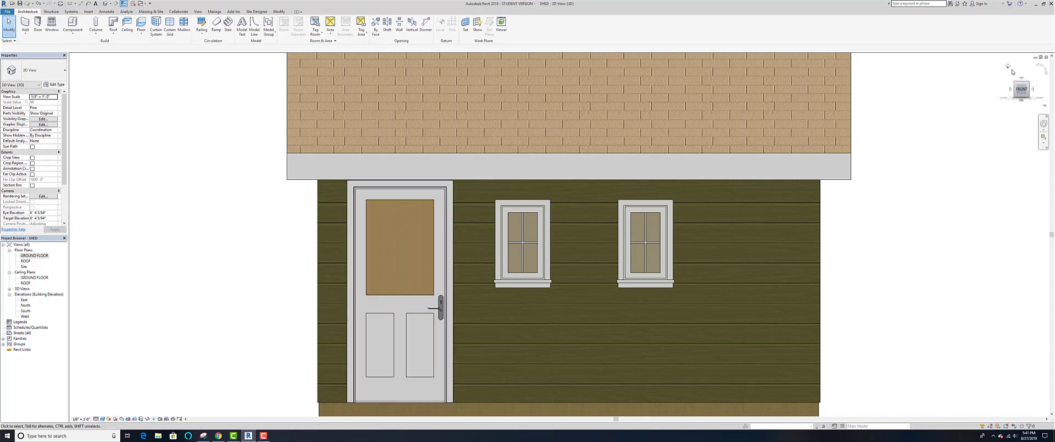
- Check the level windows from the FRONT and home views, then open the GROUND FLOOR plan
left_click(1009, 67)
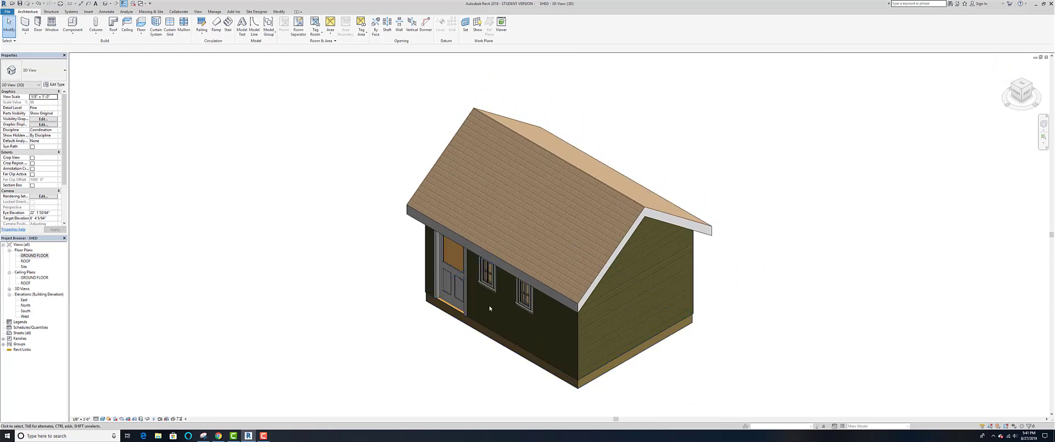
left_click(1016, 92)
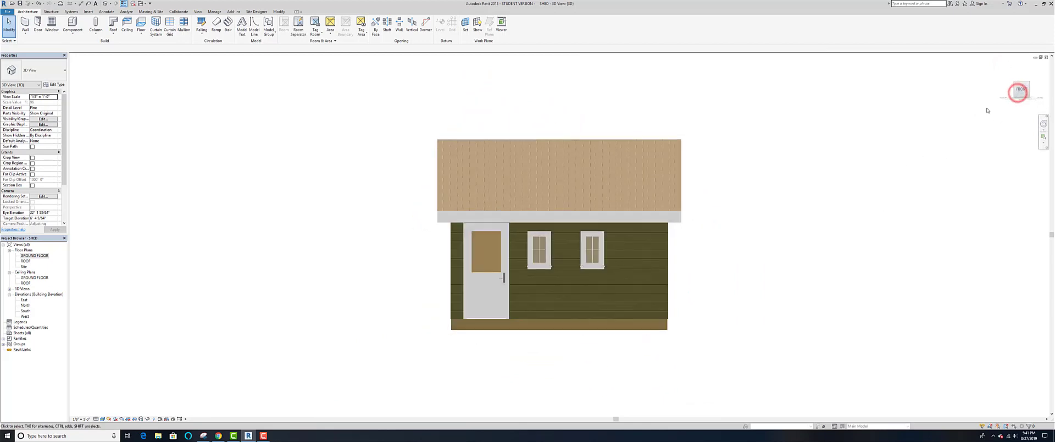
scroll(610, 286, "up", 5)
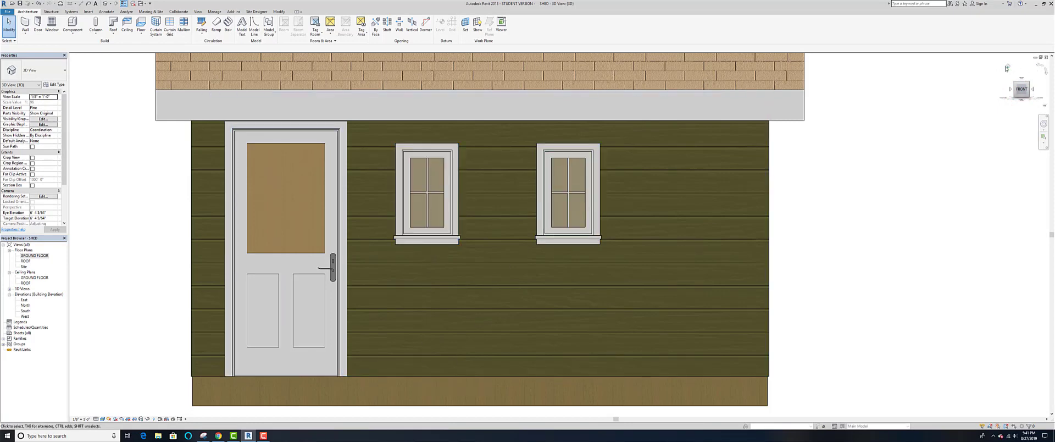
left_click(1005, 67)
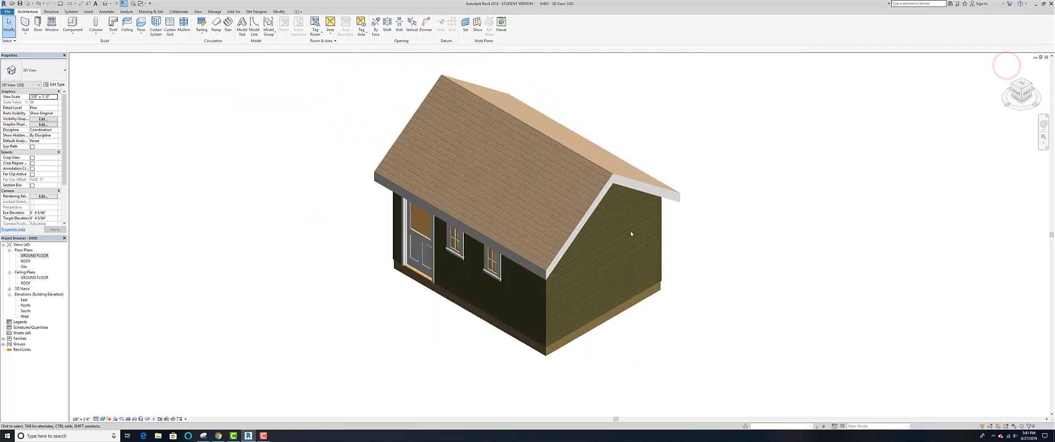
double_click(32, 256)
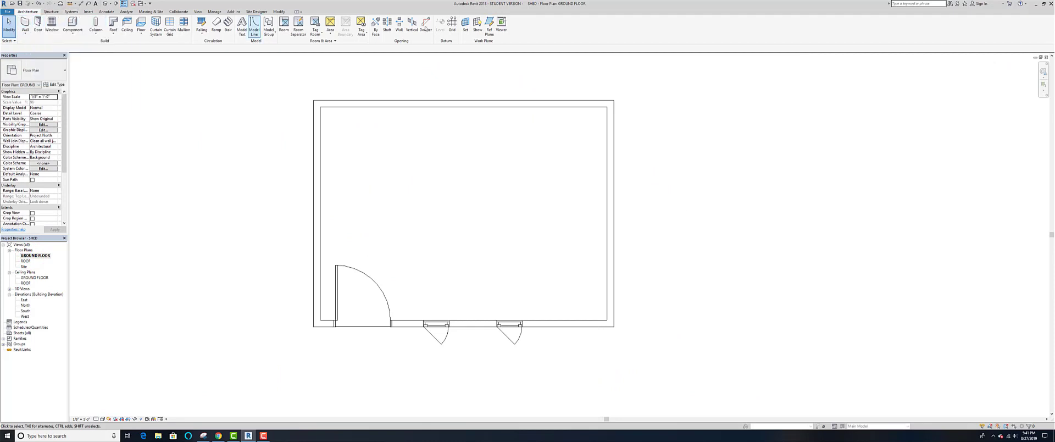
- Load the Door-Overhead-Rolling.rfa family from the Doors library folder
left_click(37, 24)
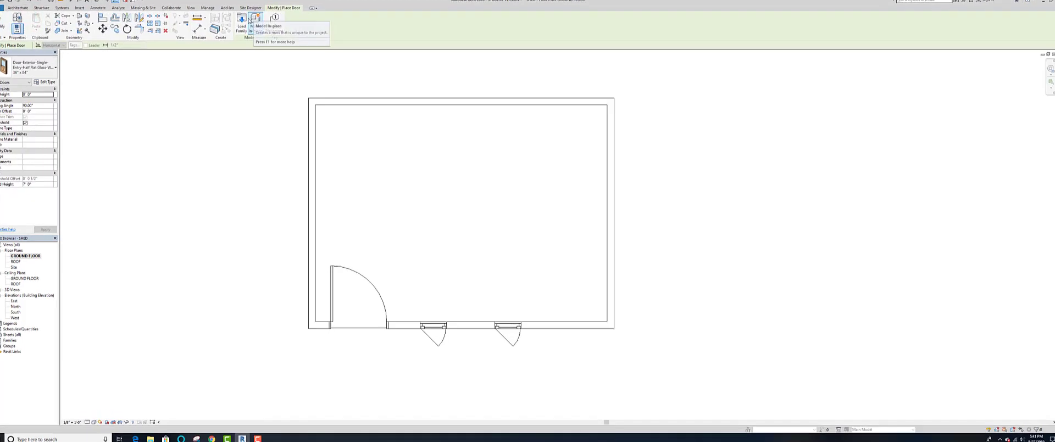
left_click(247, 25)
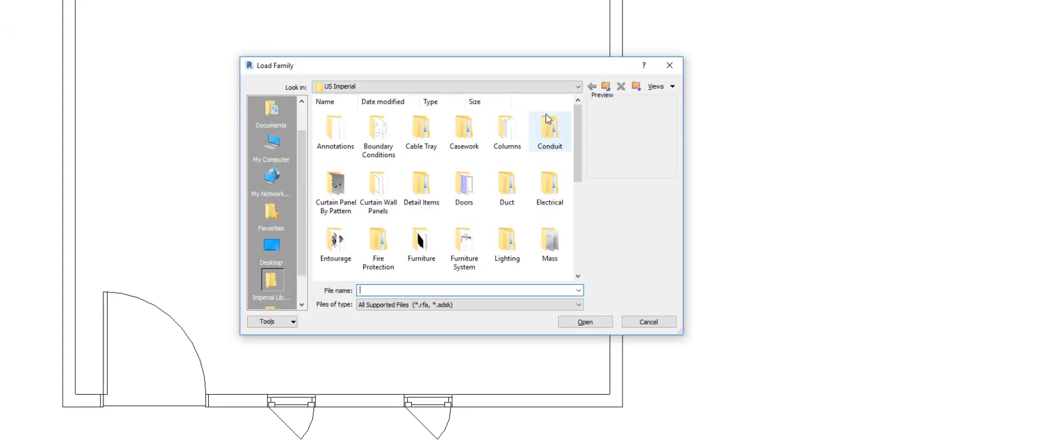
double_click(460, 191)
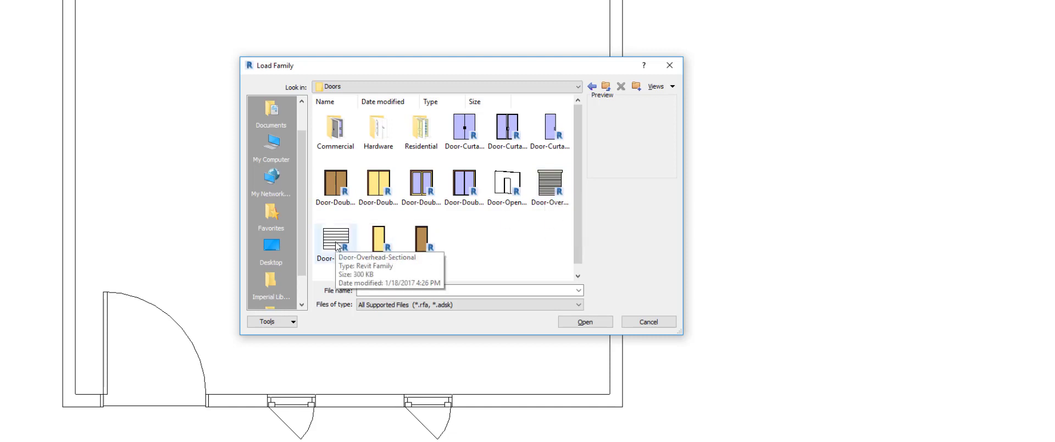
left_click(552, 184)
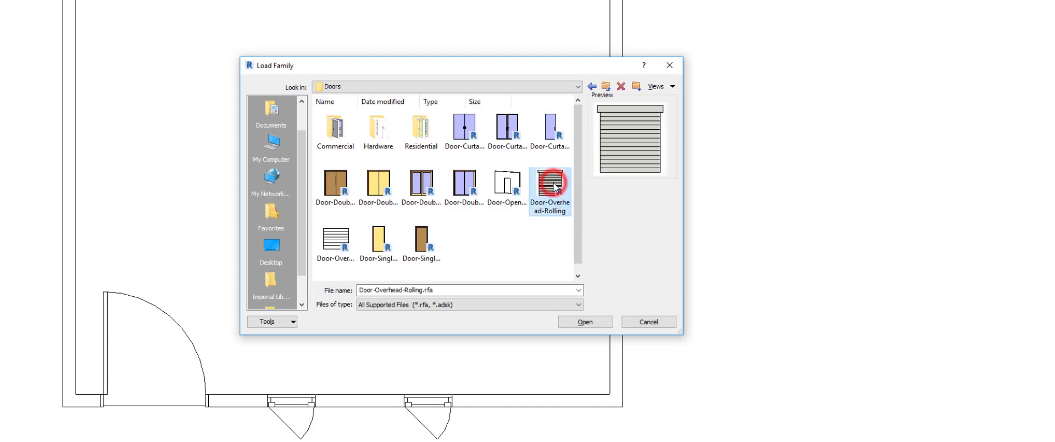
left_click(580, 322)
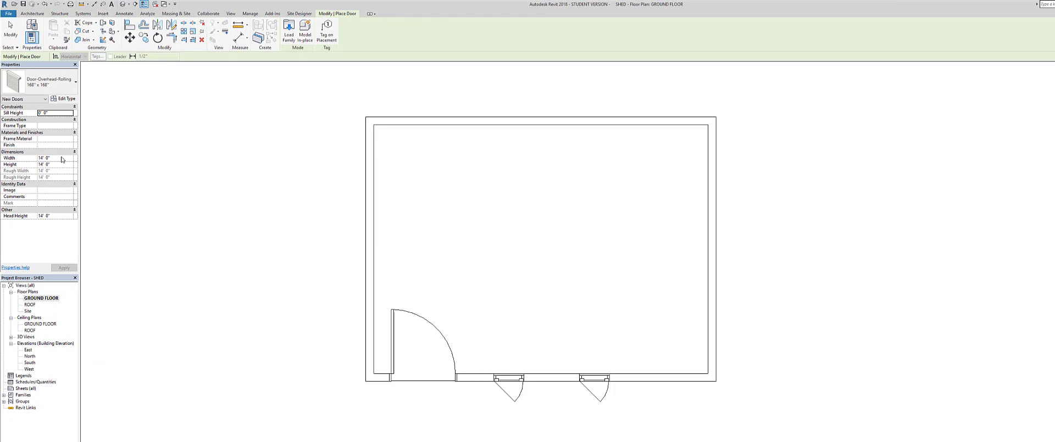
- Set the new overhead door's Width to 6' and Height to 6'
left_click(60, 158)
type("6")
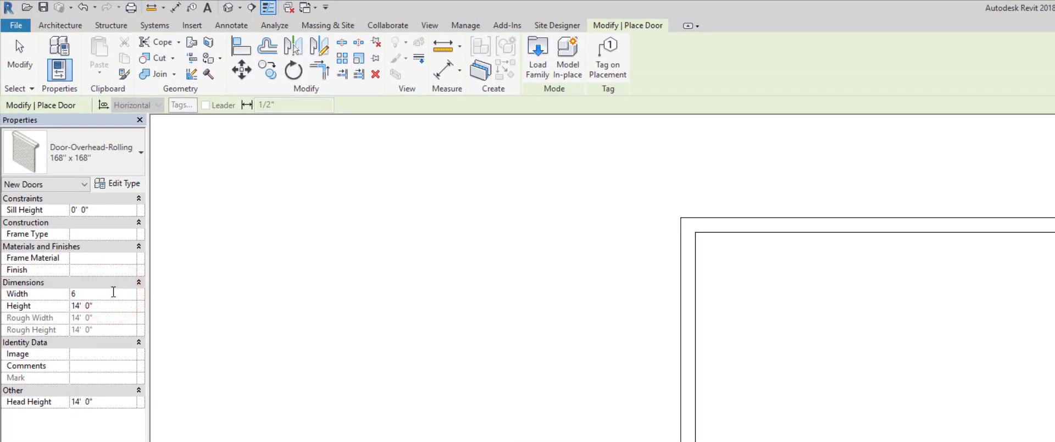
left_click(111, 306)
type("6")
- Place the 6' overhead rolling door in the east end wall, flipping its facing as needed
key("Return")
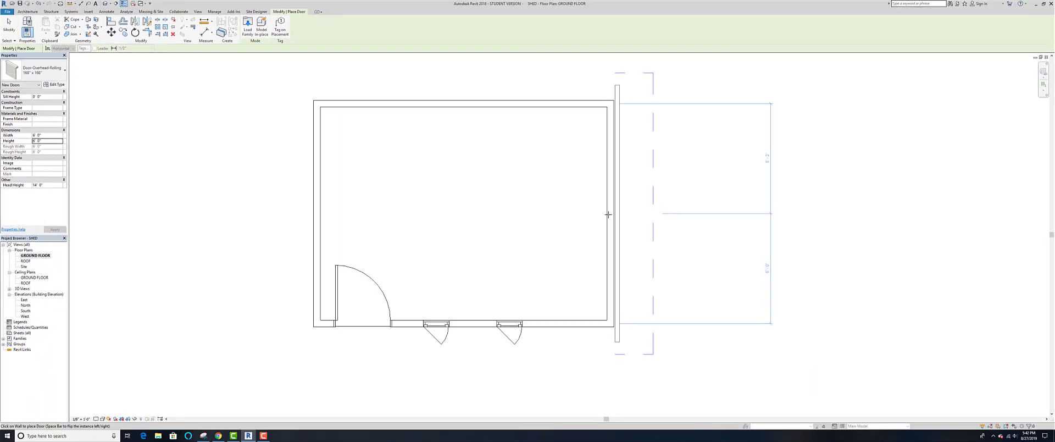
left_click(609, 214)
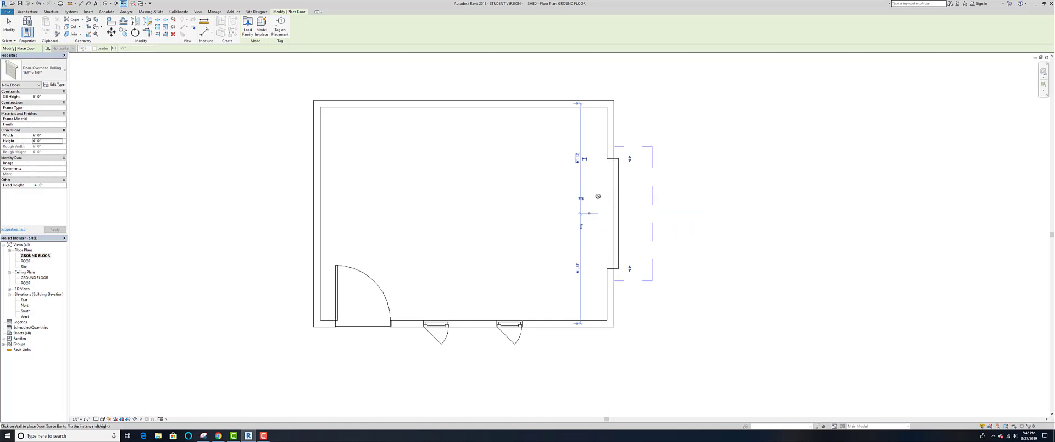
key("space")
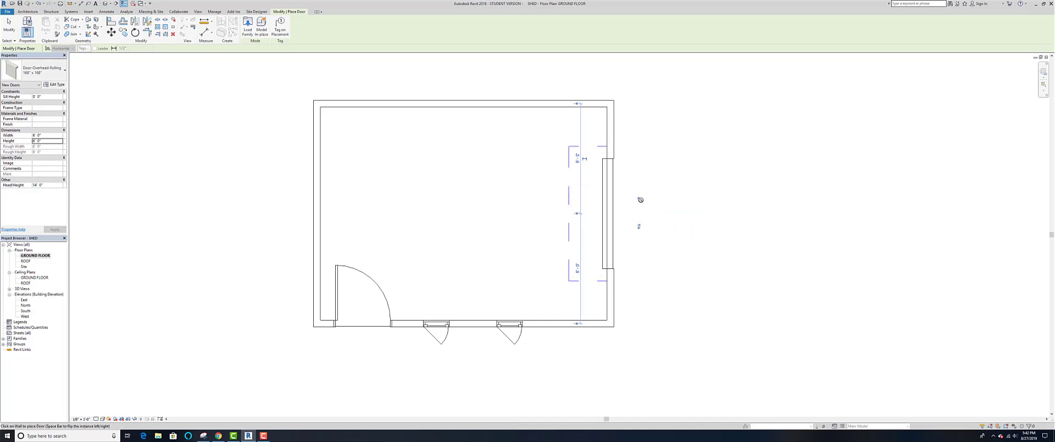
left_click(640, 228)
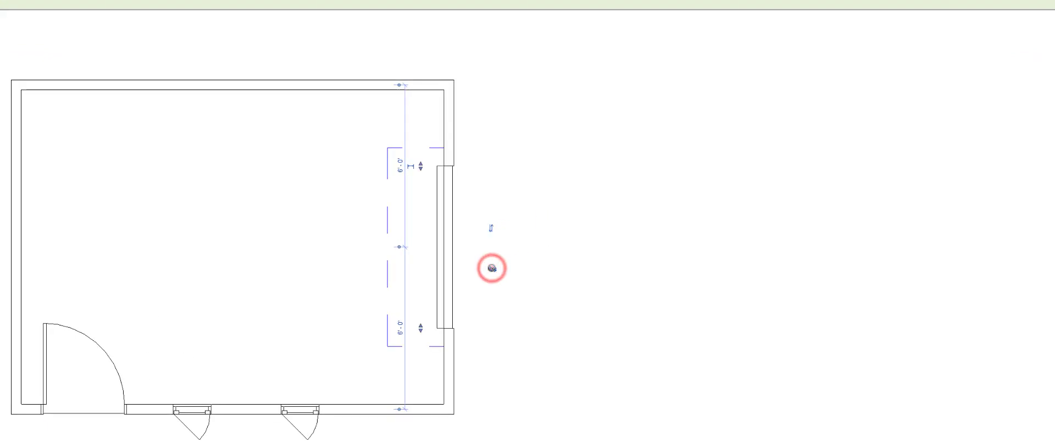
key("space")
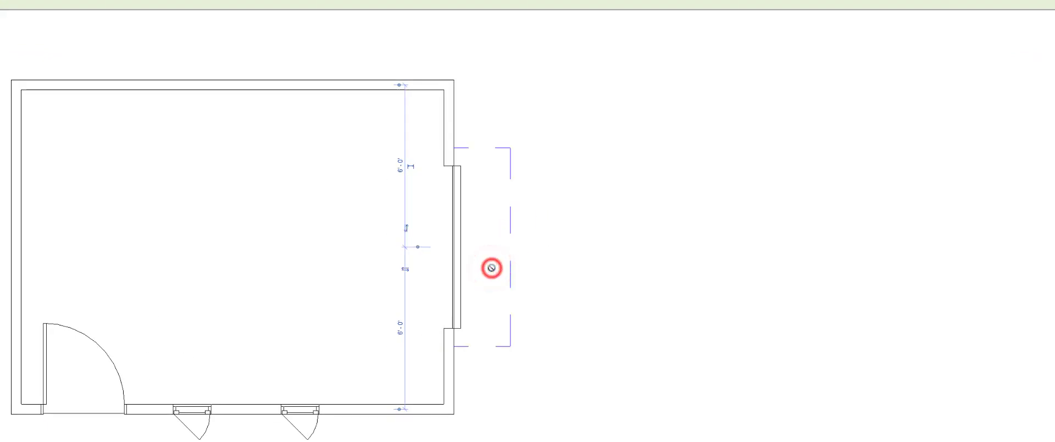
left_click(405, 271)
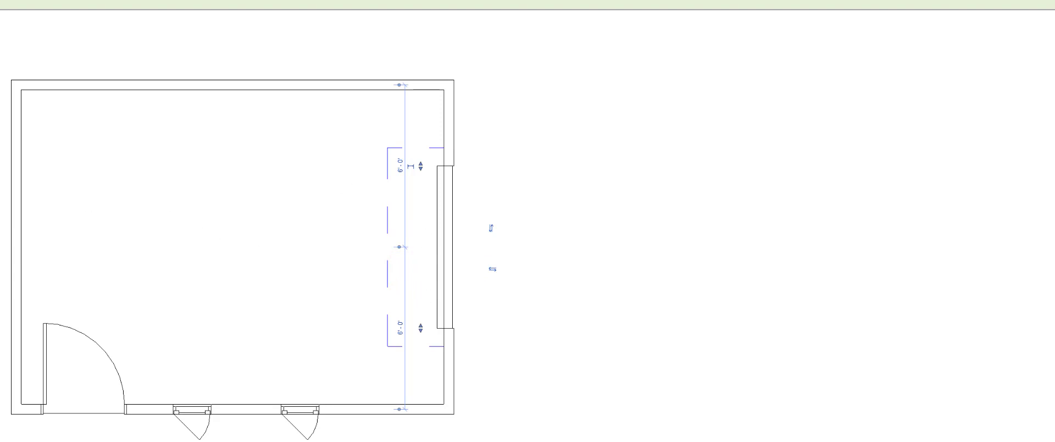
left_click(34, 141)
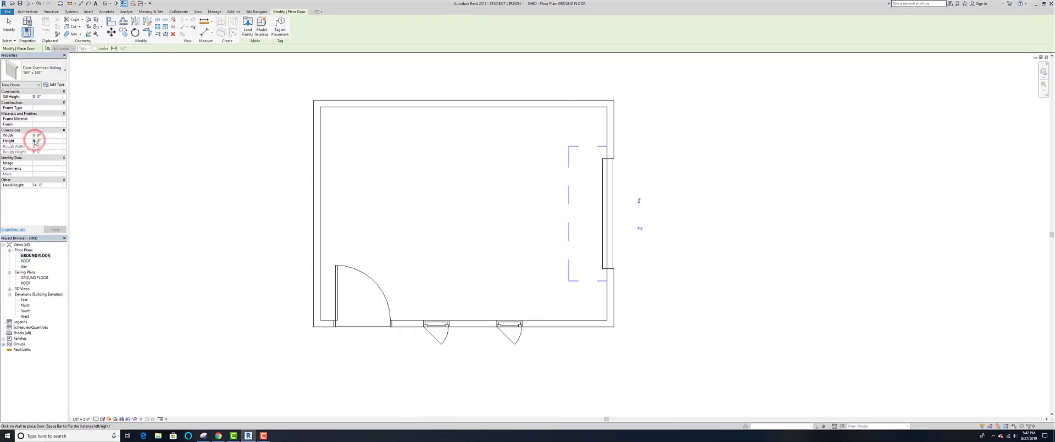
key("Escape")
key("Escape")
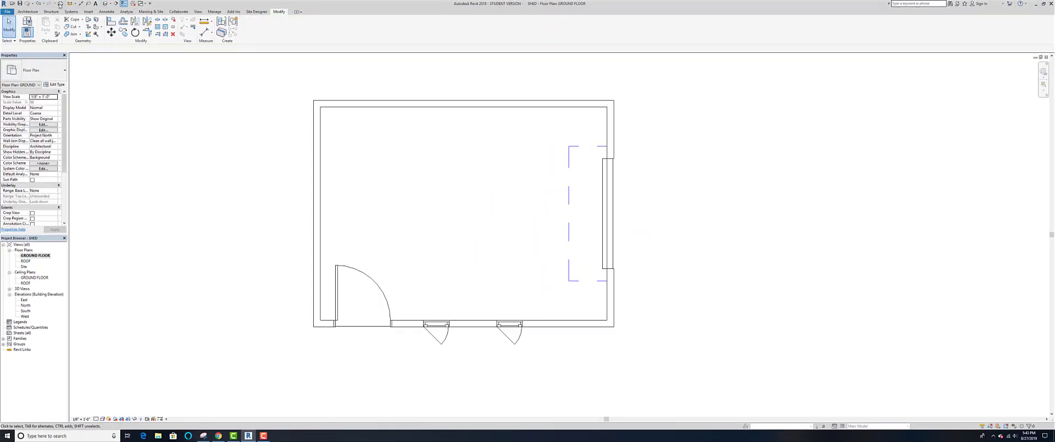
- In the 3D view, change the rolling door's Height from 6' 0" to 7' 0"
left_click(103, 4)
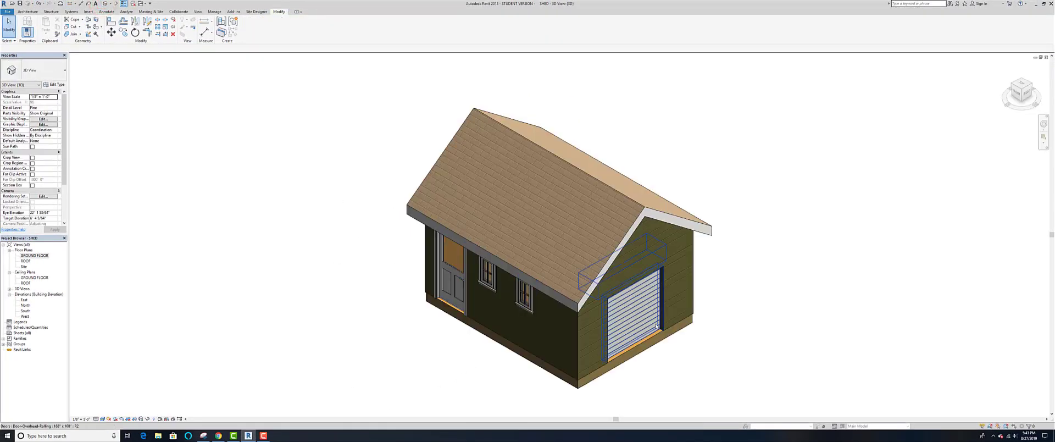
scroll(654, 325, "up", 3)
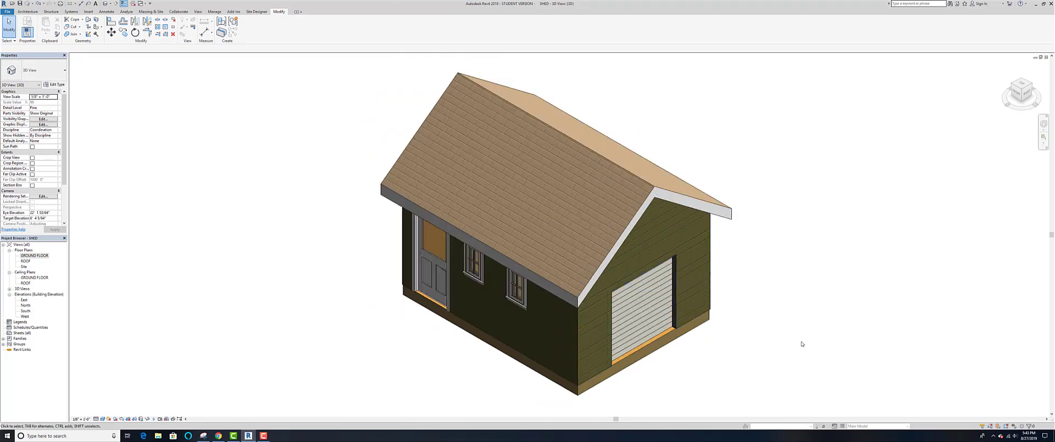
left_click(633, 306)
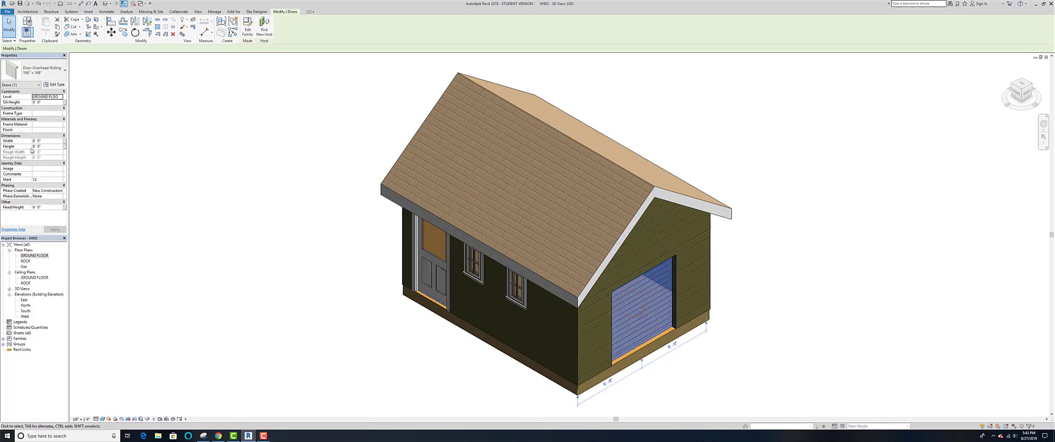
left_click(34, 147)
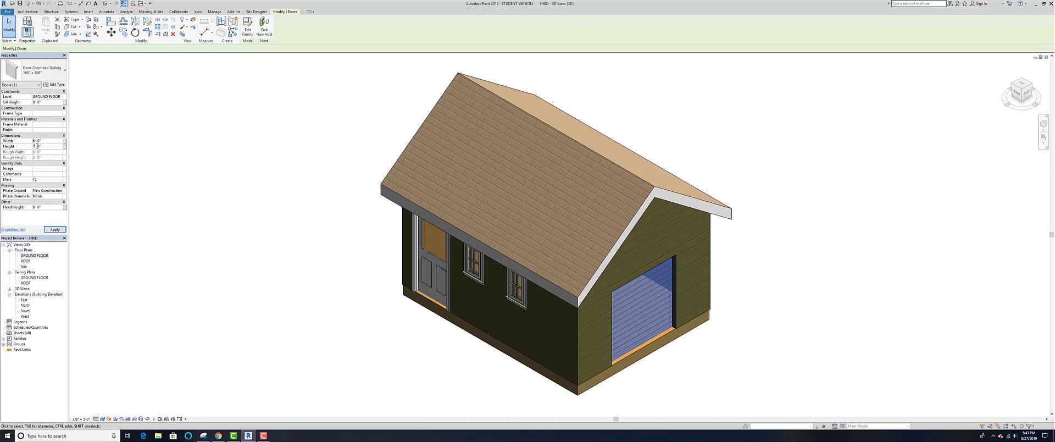
left_click(55, 229)
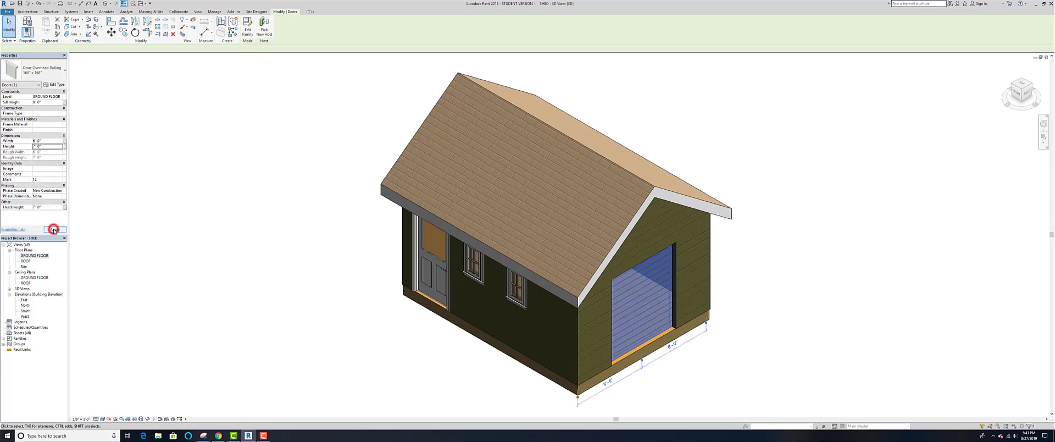
left_click(351, 358)
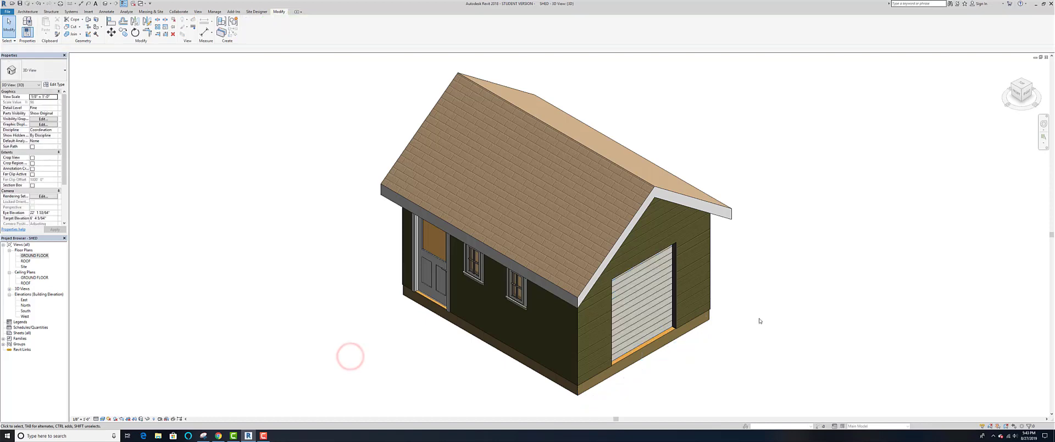
scroll(640, 319, "up", 2)
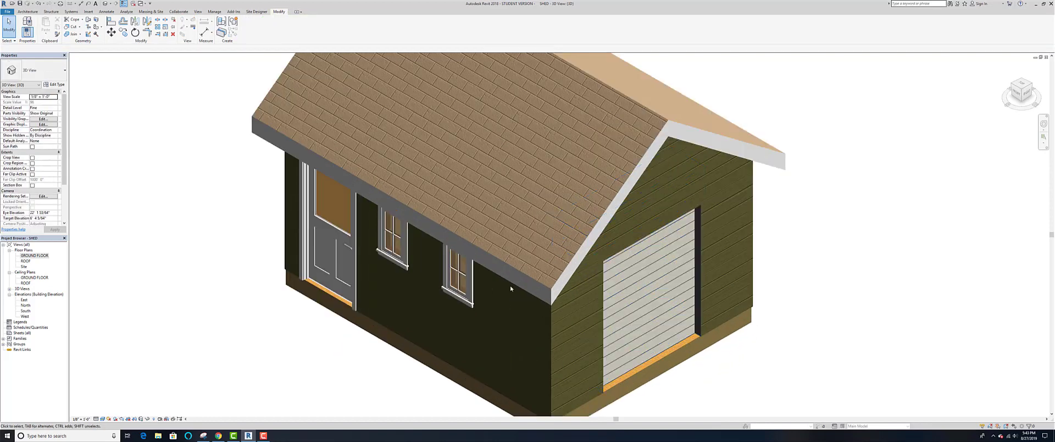
left_click(640, 293)
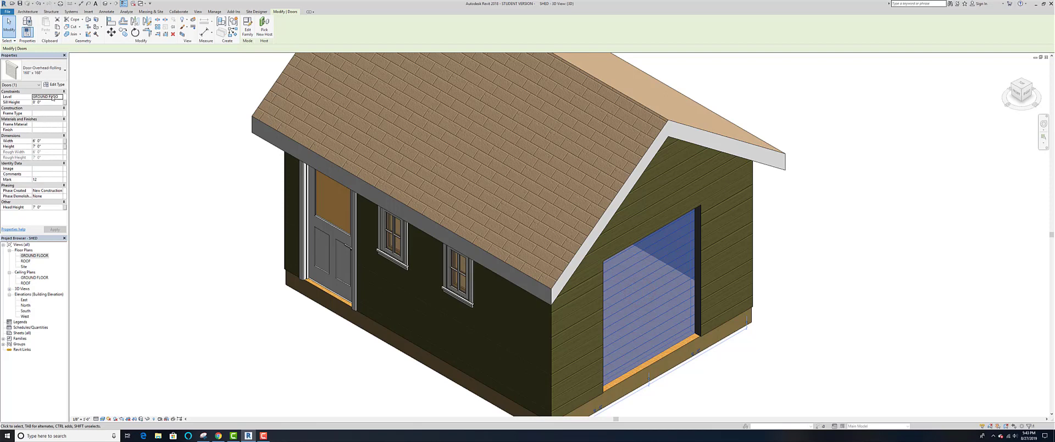
- Open the rolling door's Type Properties and browse materials for its Roller Material
left_click(57, 84)
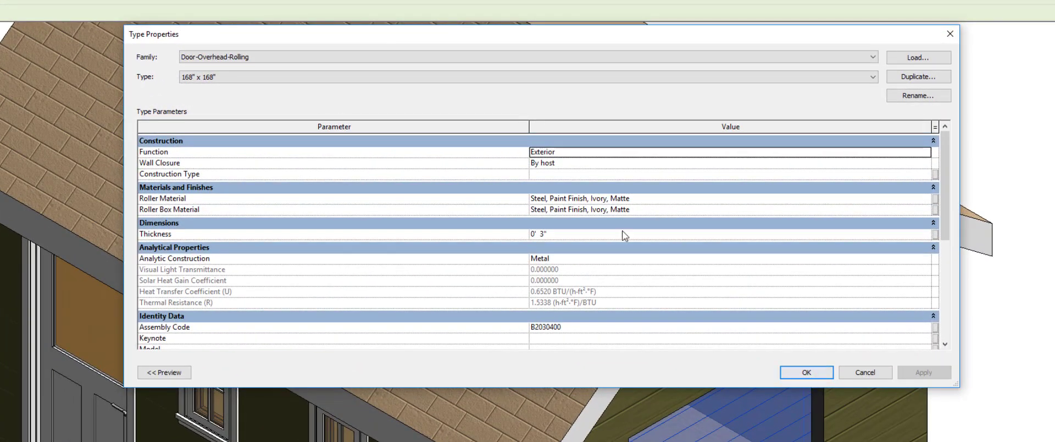
left_click(927, 199)
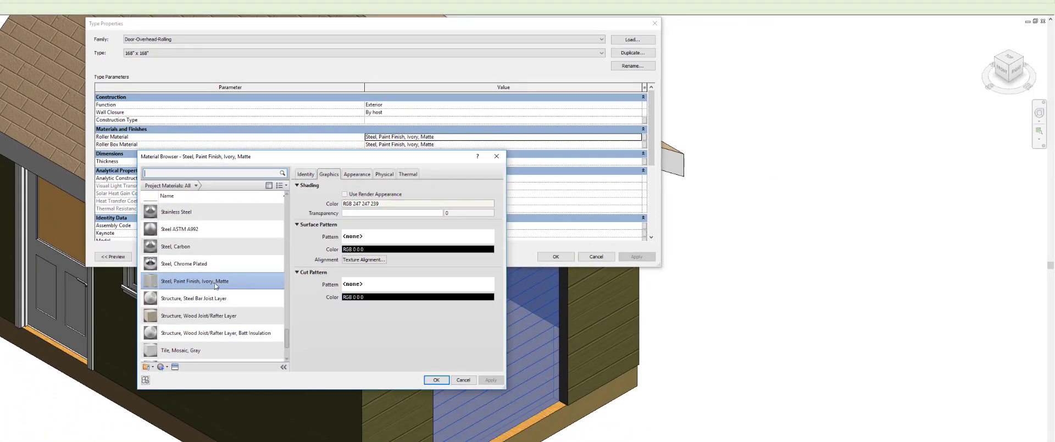
- Duplicate Steel, Paint Finish, Ivory, Matte as STEEL PAINTED WHITE with Use Render Appearance on
scroll(215, 284, "up", 1)
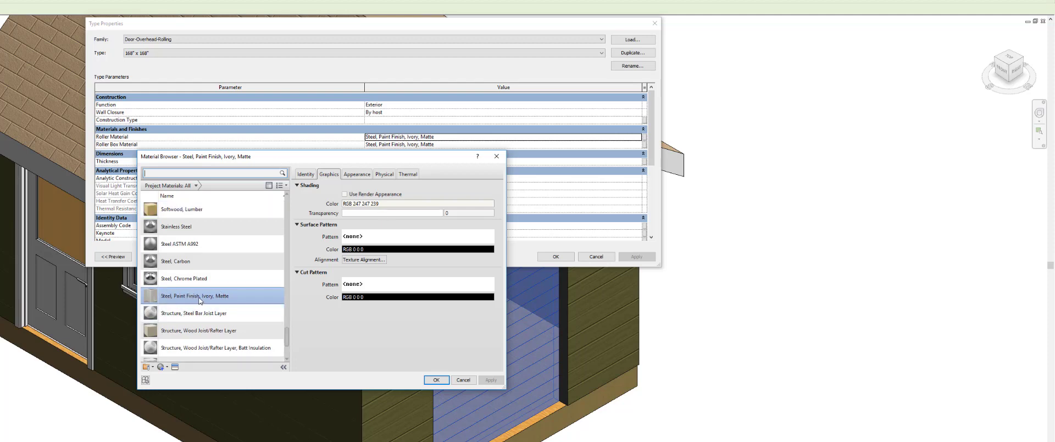
scroll(207, 299, "down", 1)
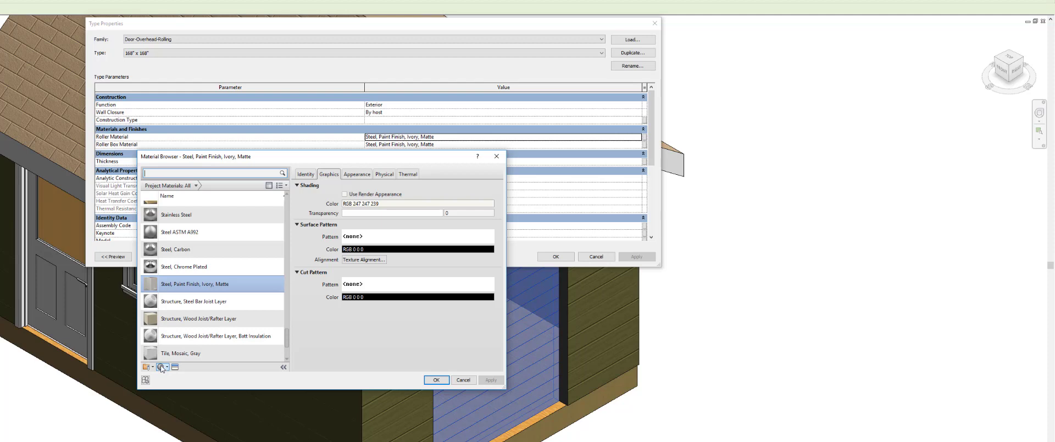
left_click(162, 367)
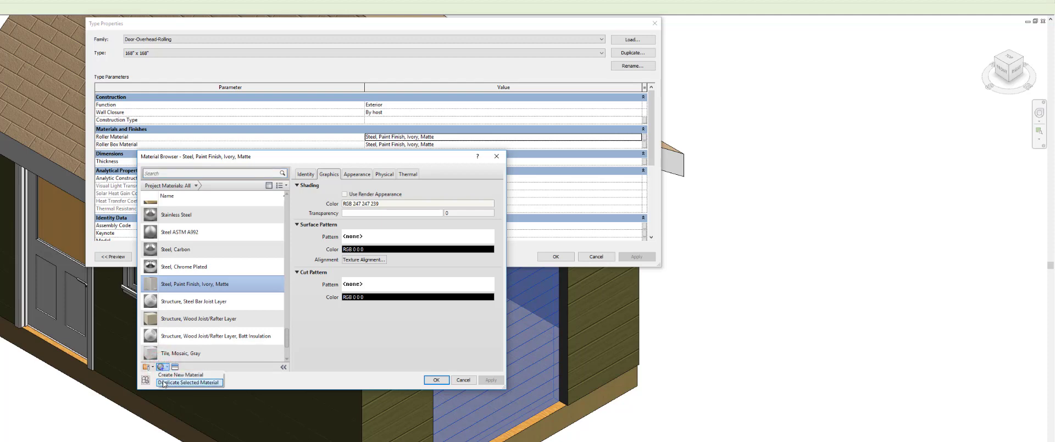
left_click(163, 382)
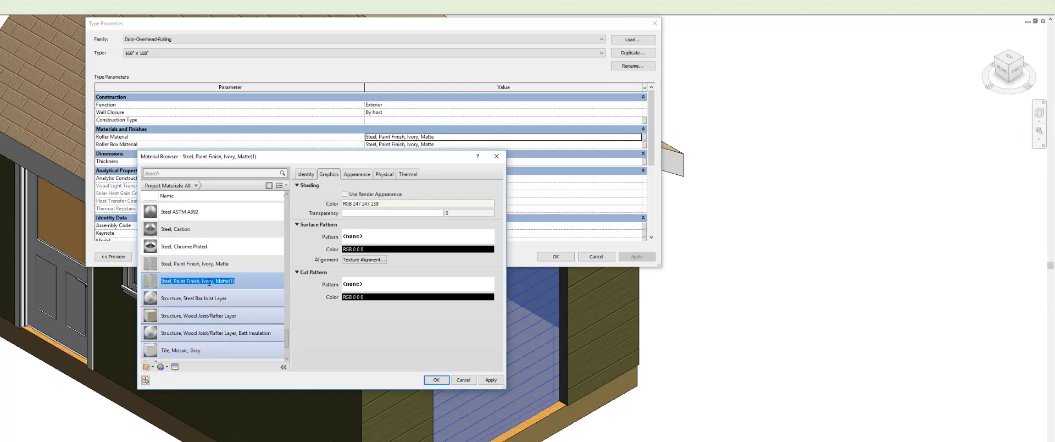
type("STEEL PAINTED WHITE")
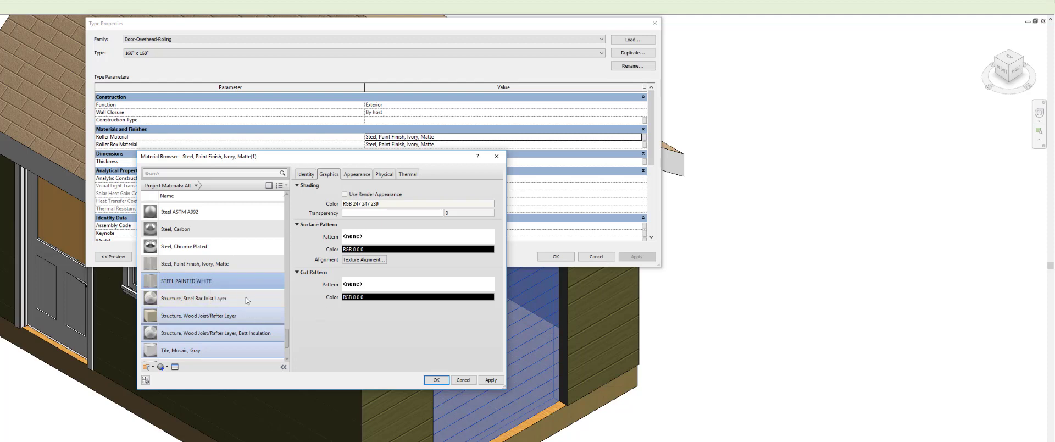
left_click(329, 323)
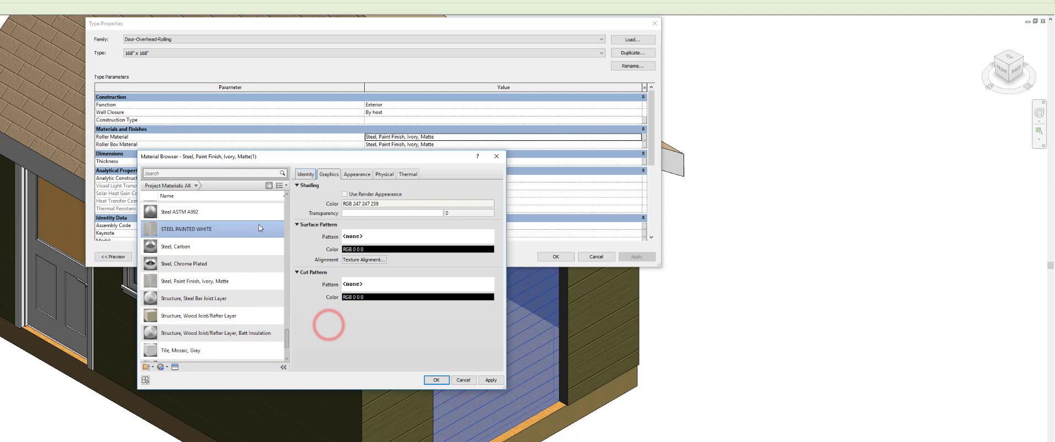
left_click(344, 194)
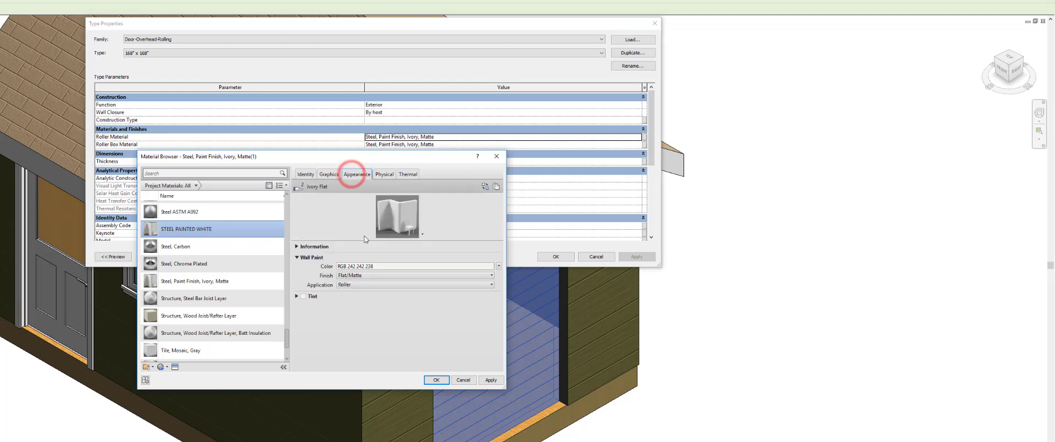
- Change STEEL PAINTED WHITE's colour to RGB 248 248 248 and assign it as the roller material
left_click(391, 266)
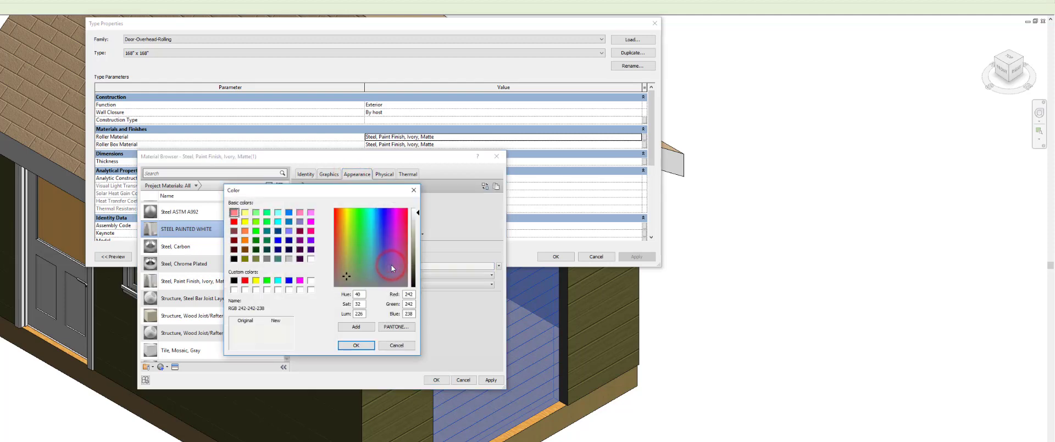
left_click(311, 258)
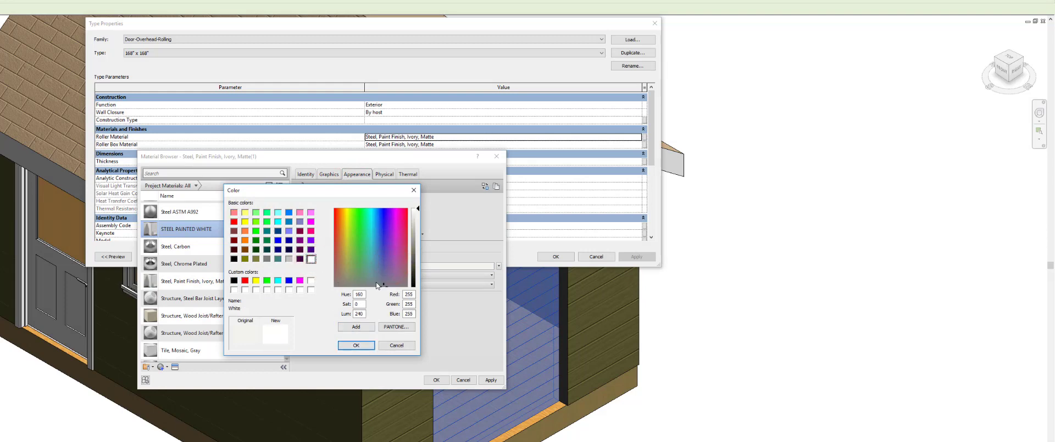
left_click_drag(418, 210, 418, 213)
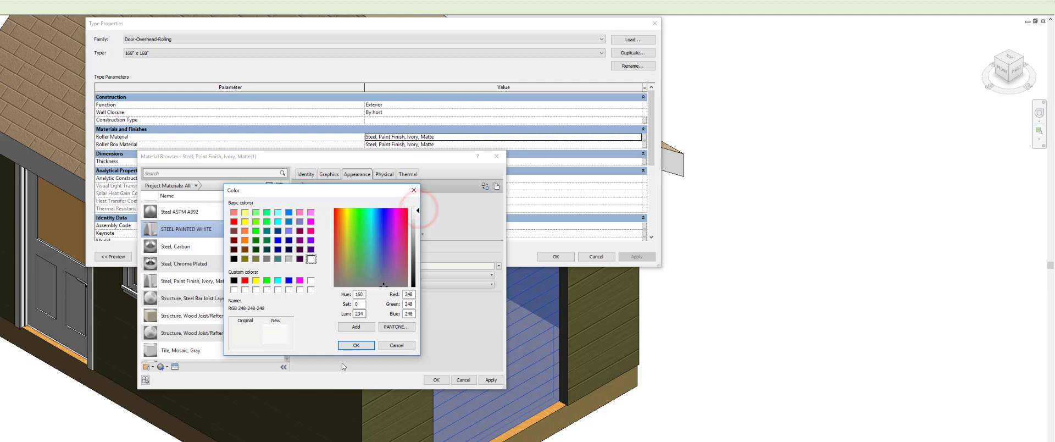
left_click(356, 345)
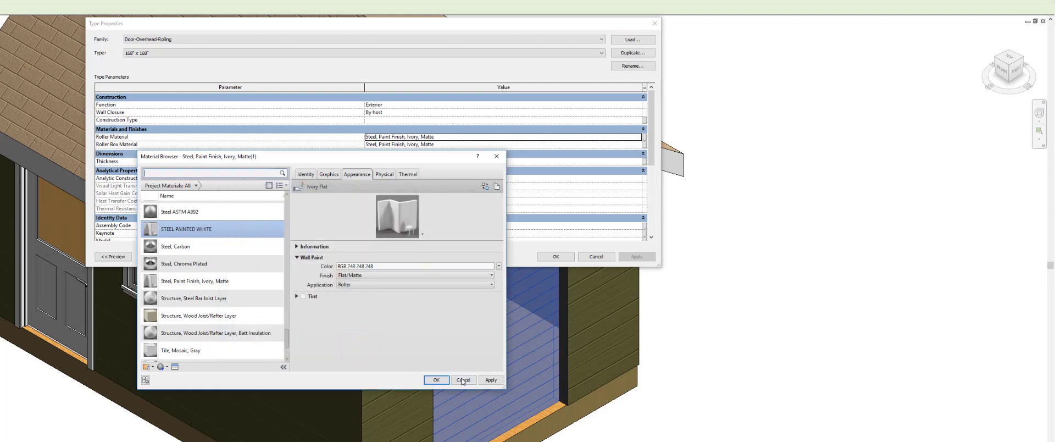
left_click(485, 379)
left_click(433, 380)
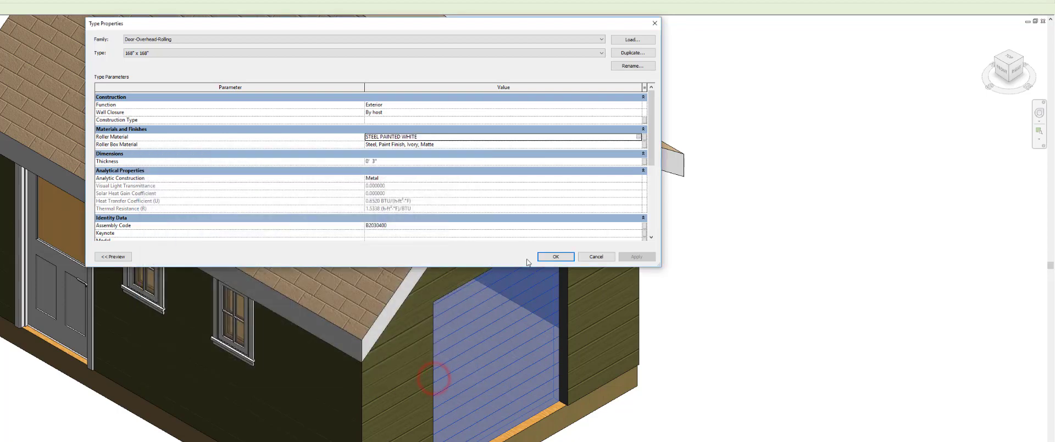
- Accept the rolling door's type changes and deselect it so the door displays white
left_click(555, 257)
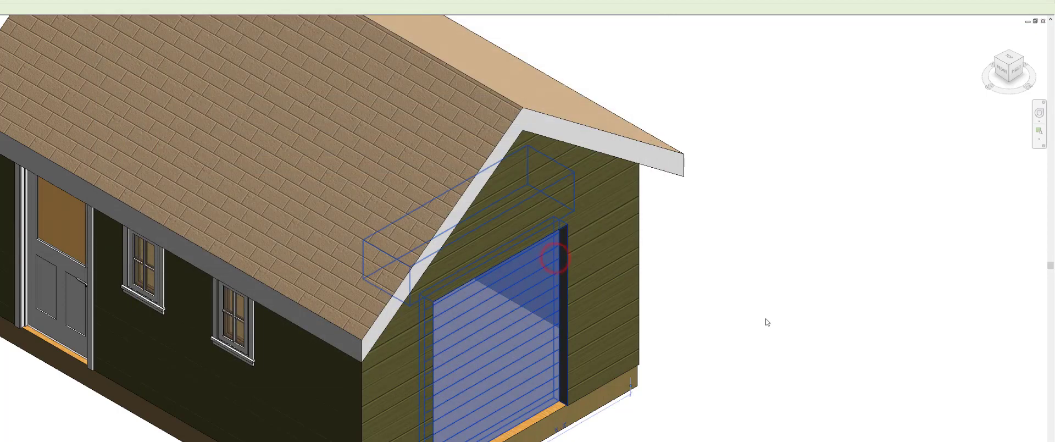
left_click(775, 315)
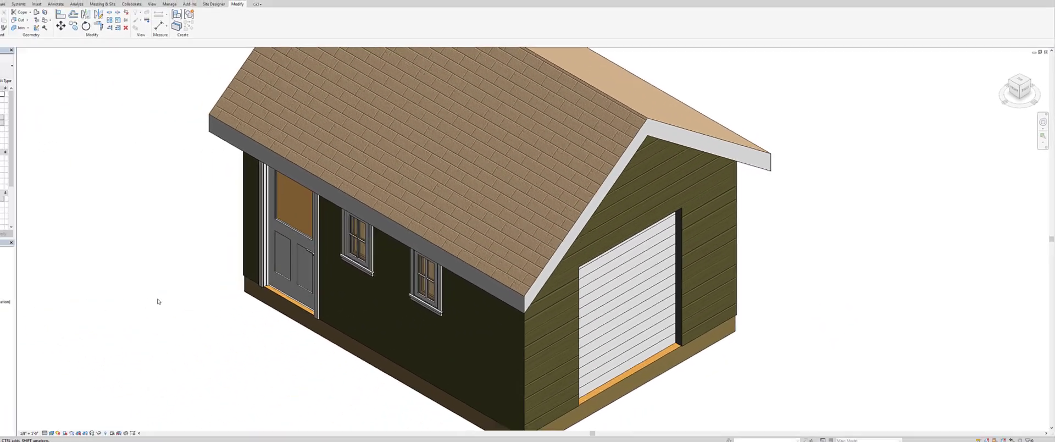
scroll(203, 395, "down", 3)
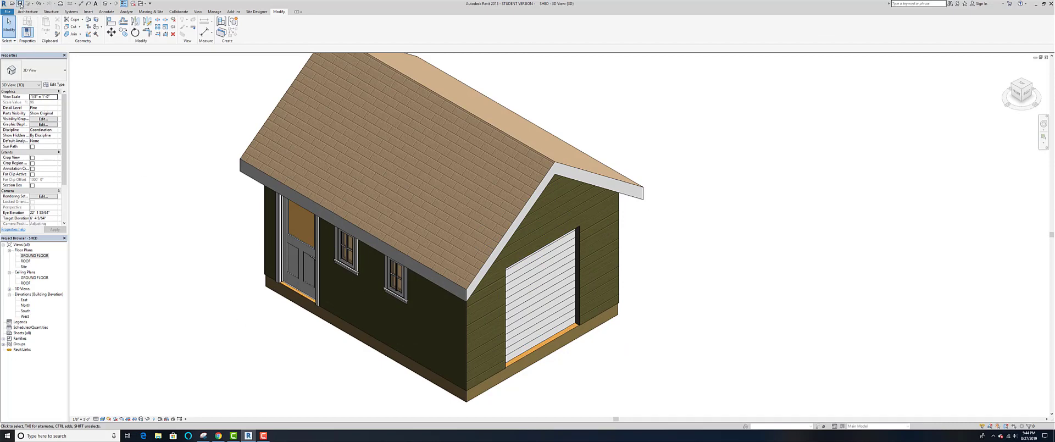
- Save the shed project and return the 3D view to its home orientation
left_click(20, 4)
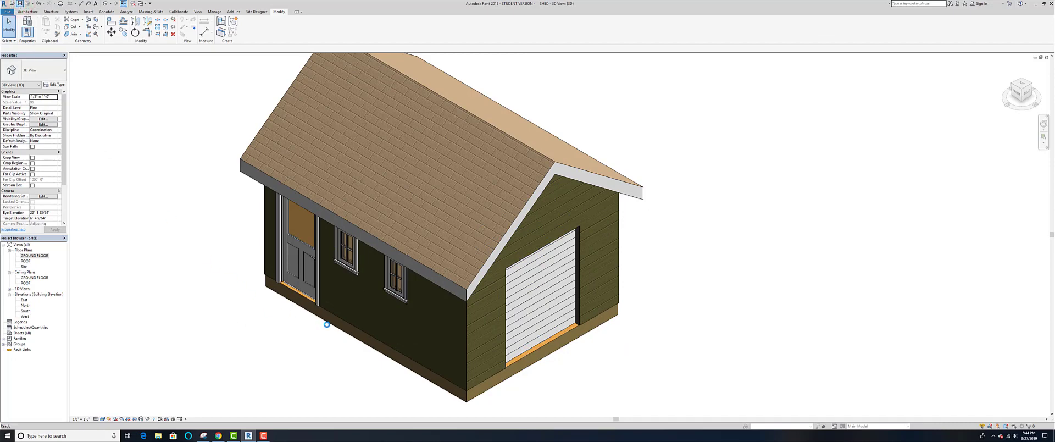
scroll(326, 324, "down", 2)
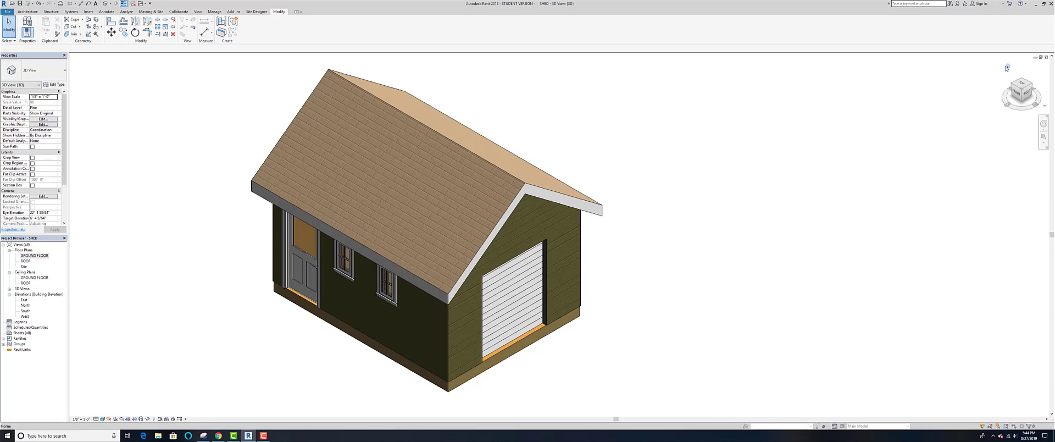
left_click(1007, 68)
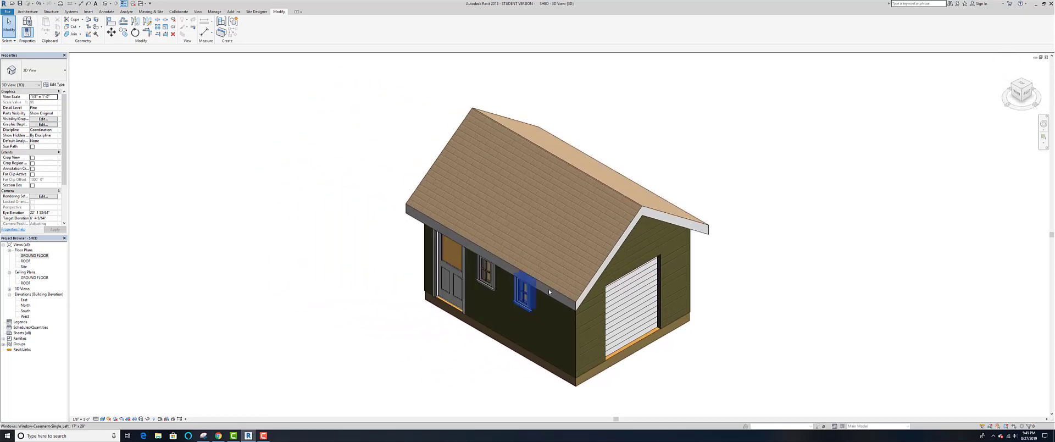